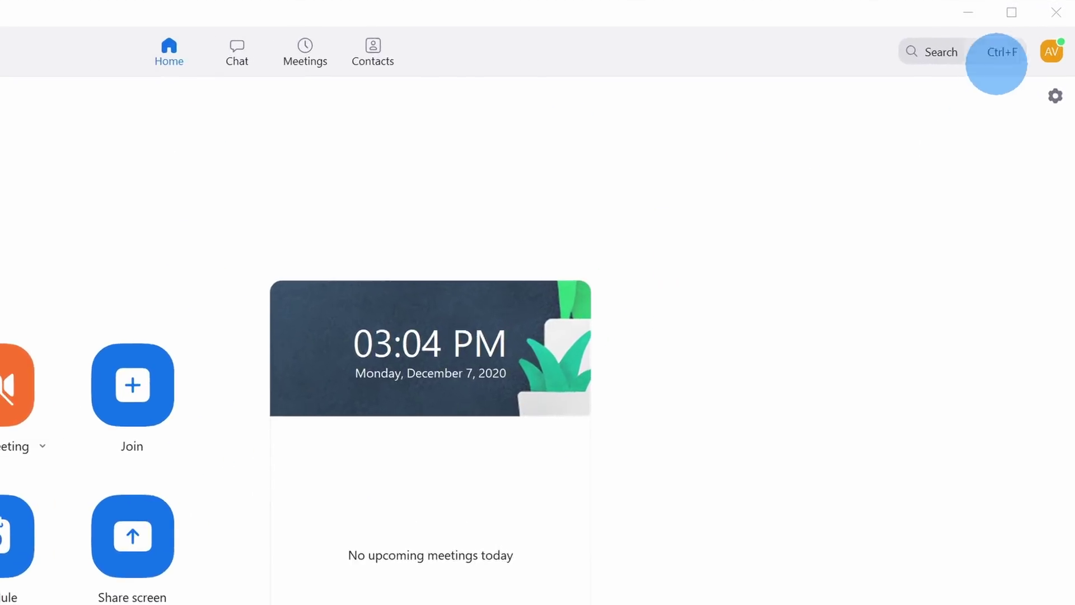
Check for updates to the desktop client
click(1051, 61)
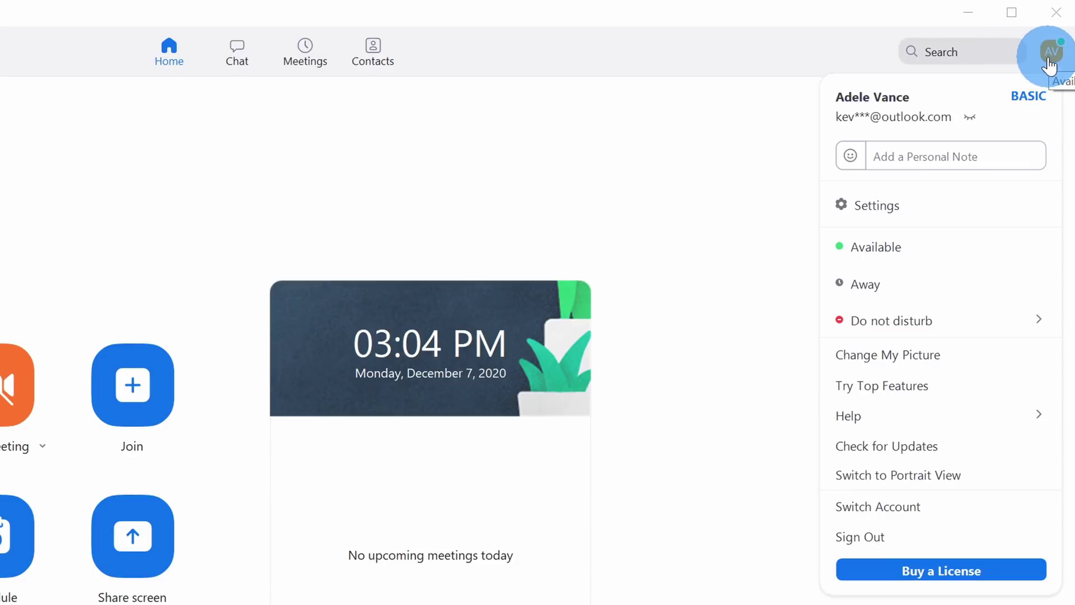
click(952, 446)
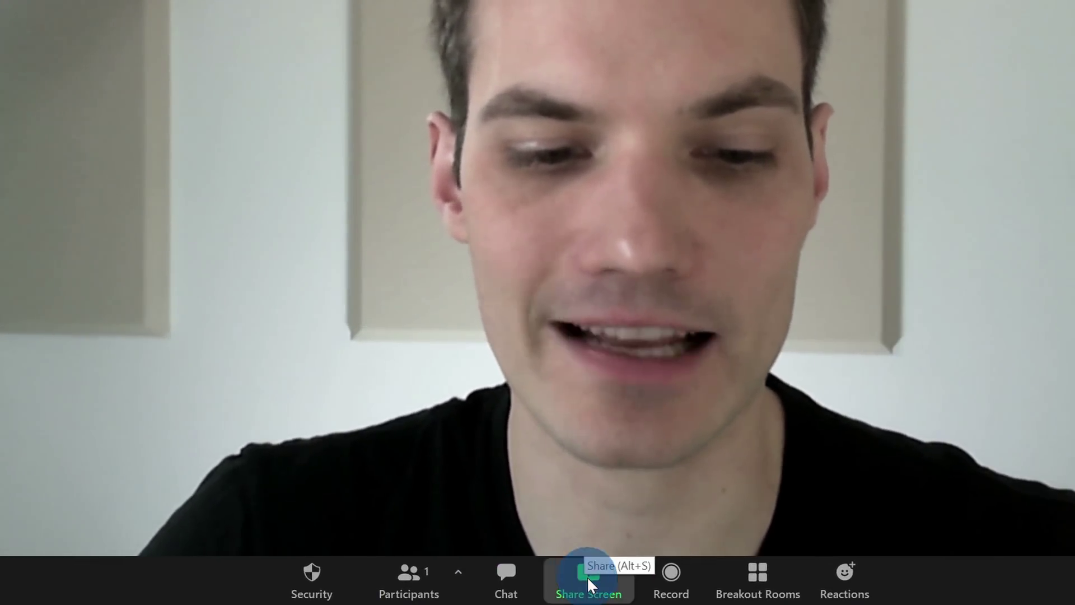
Share the Kevin Cookie Company Template presentation from the Desktop in the meeting, using PowerPoint as Virtual Background
click(586, 583)
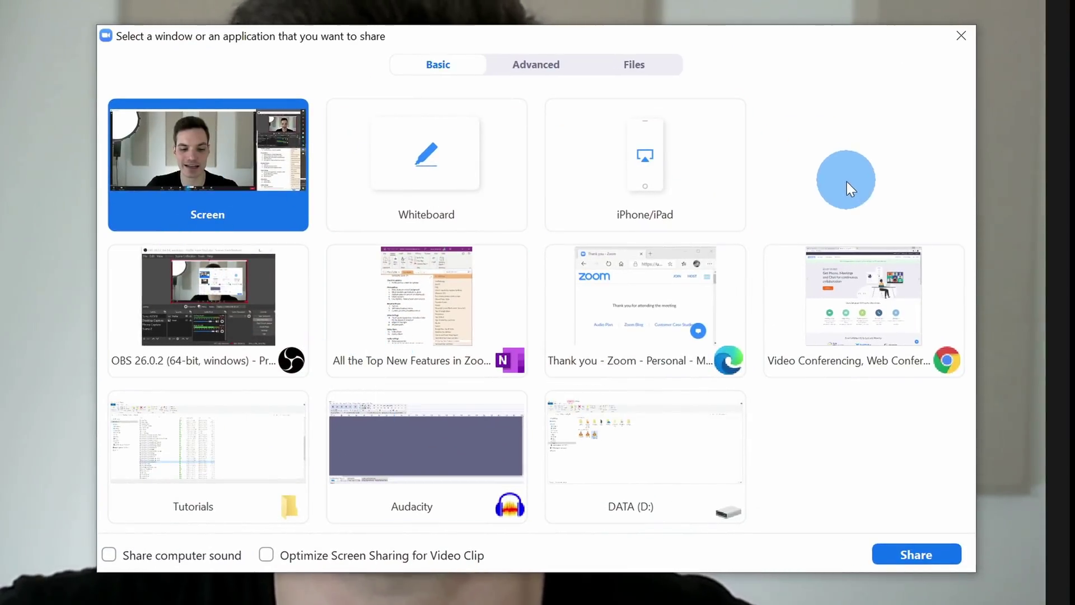
click(526, 72)
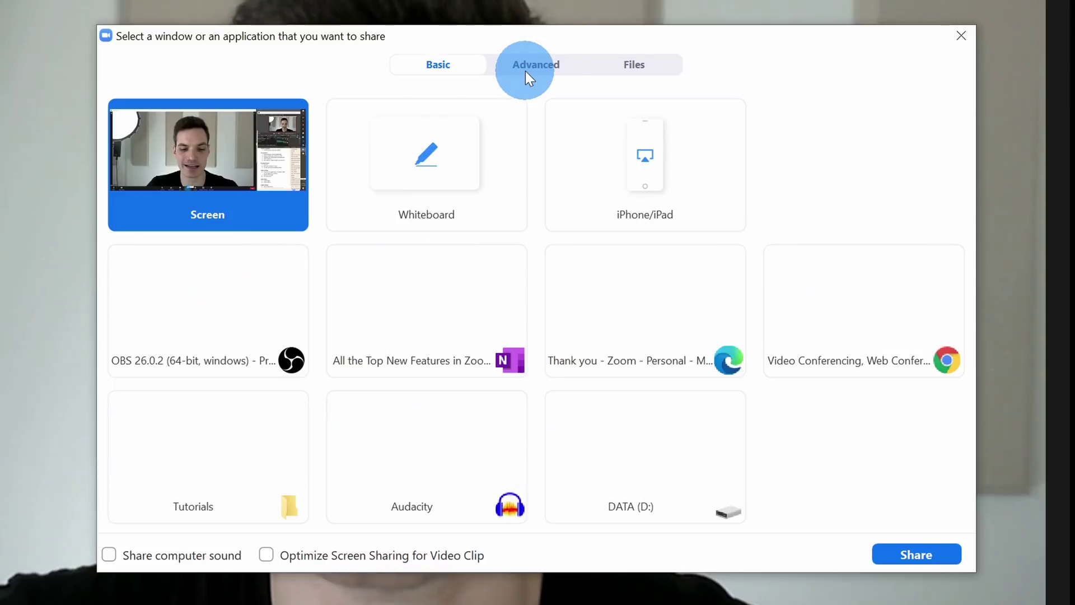
click(211, 157)
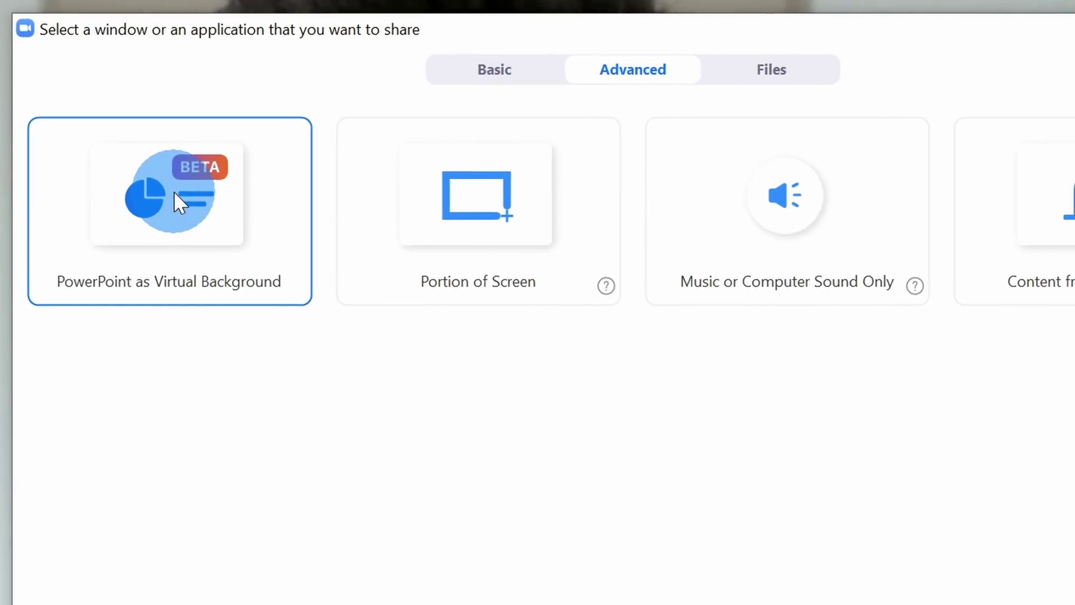
click(175, 191)
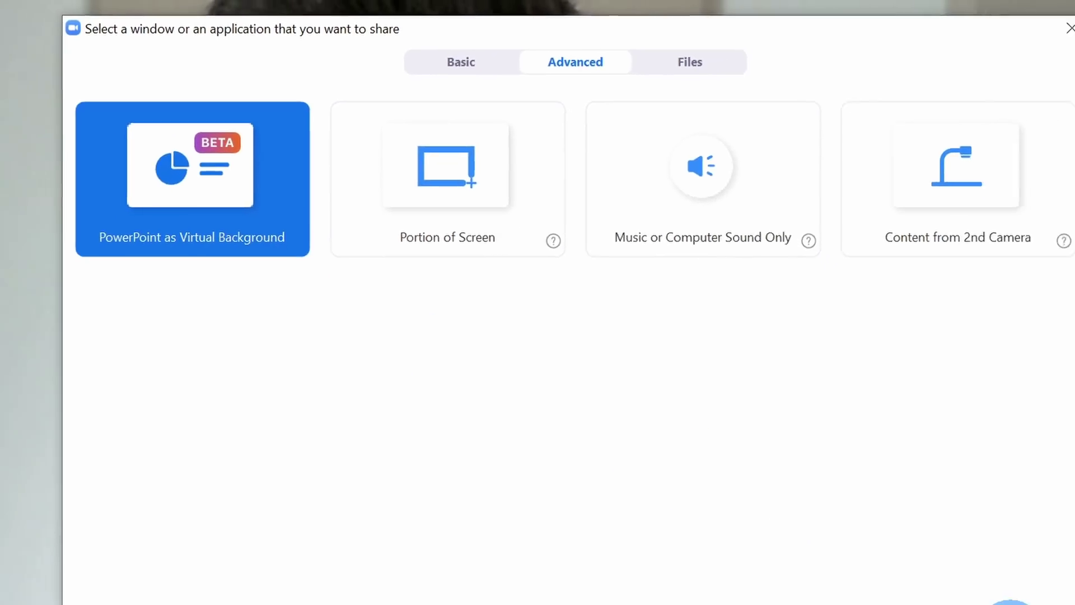
click(1012, 604)
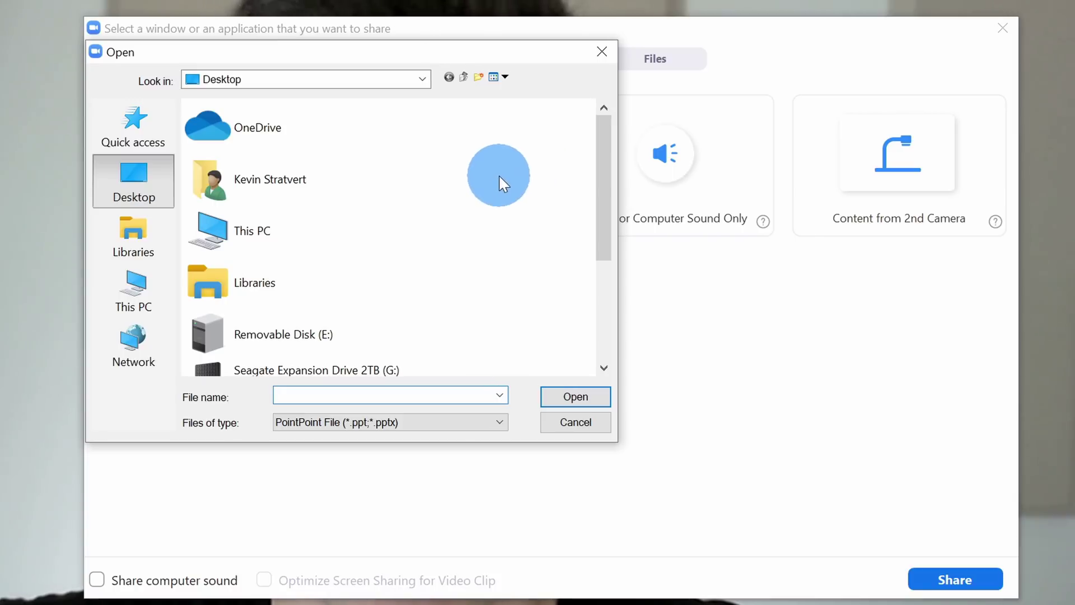
scroll(498, 170, down, 3)
click(301, 335)
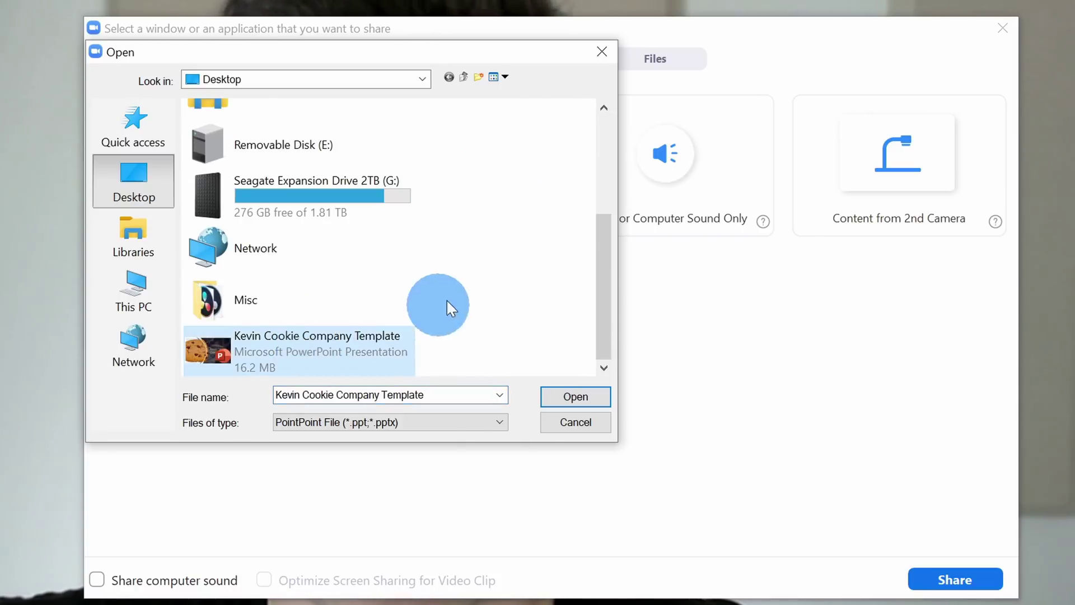
click(573, 398)
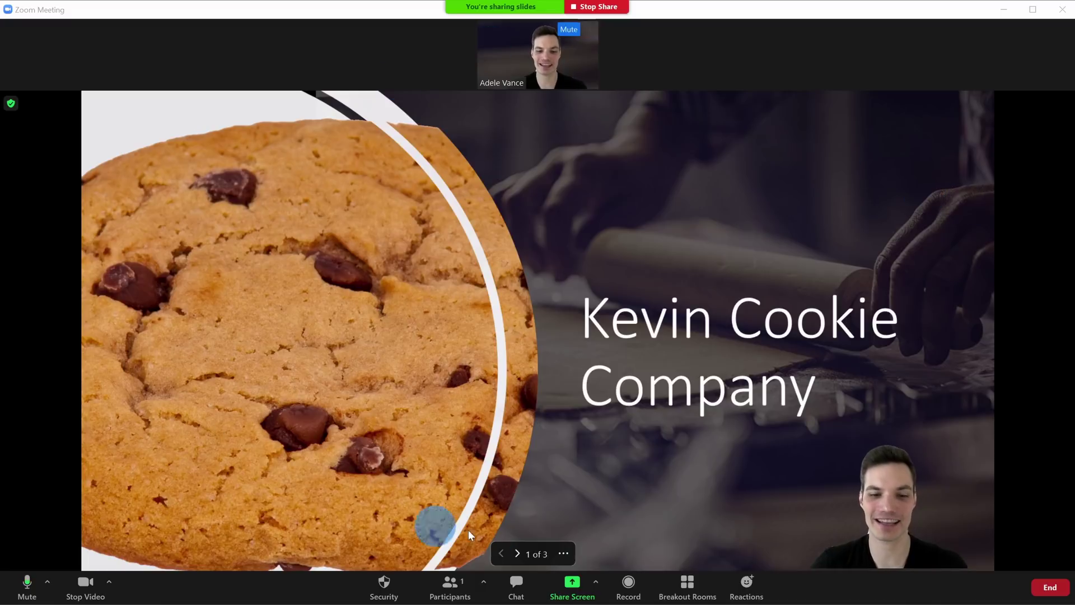
Page through the shared slides to slide 3 and return to slide 1
click(520, 553)
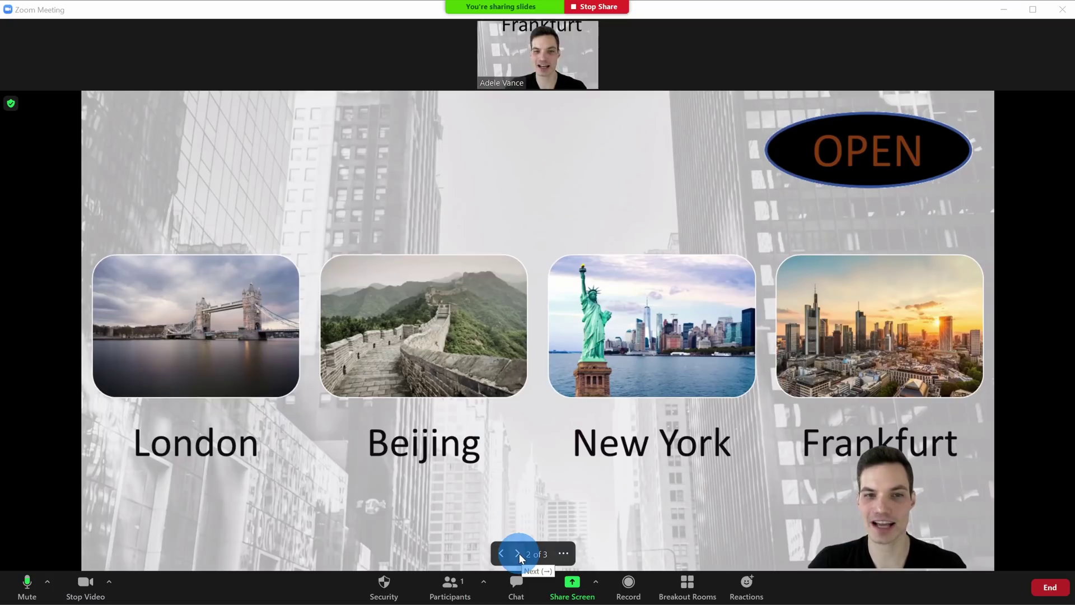
click(519, 554)
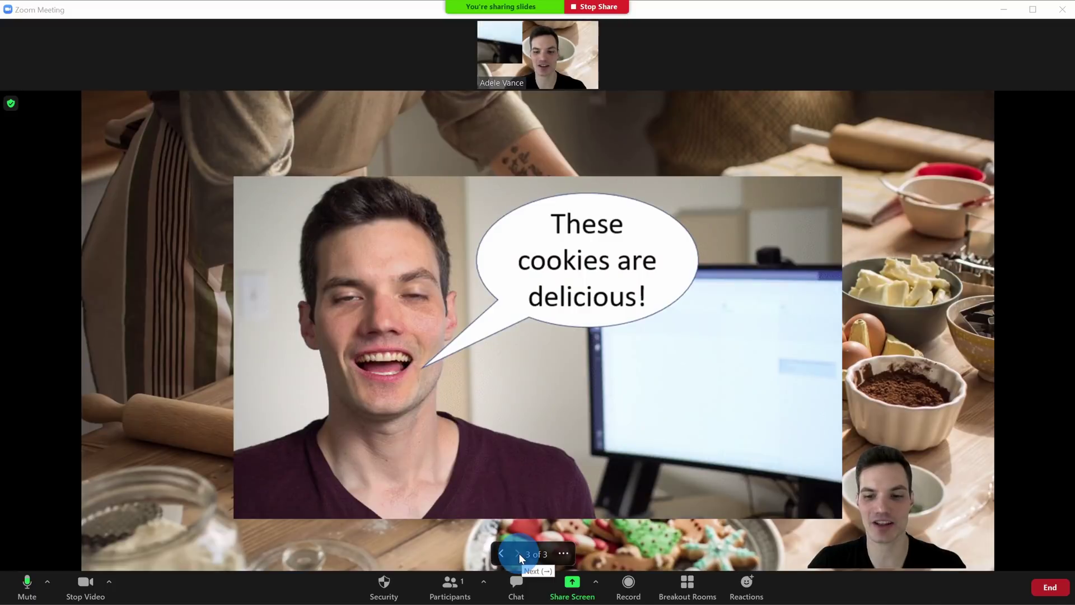
click(502, 554)
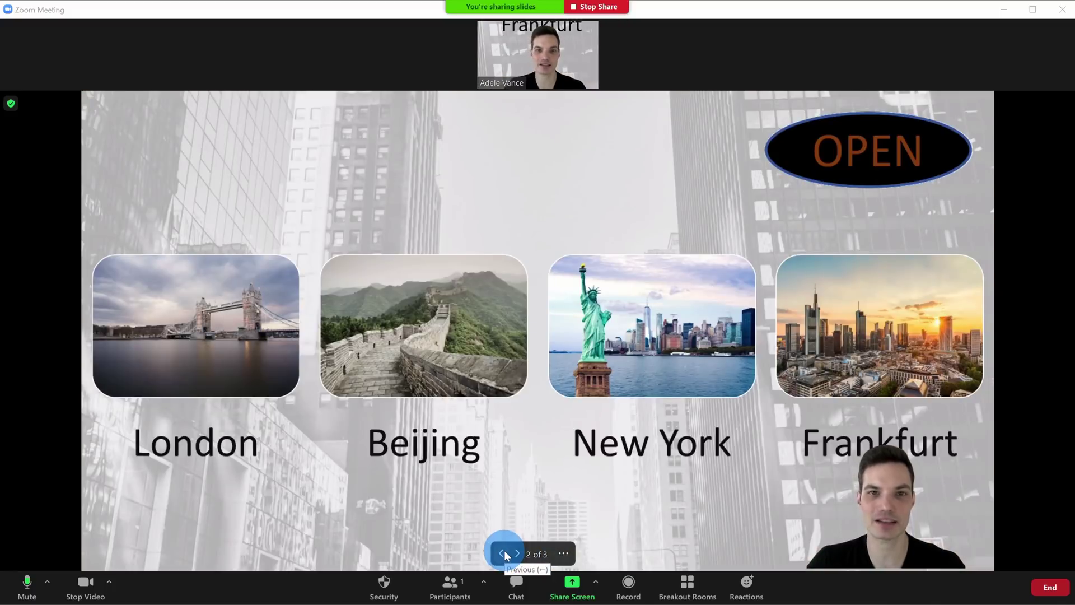
click(504, 553)
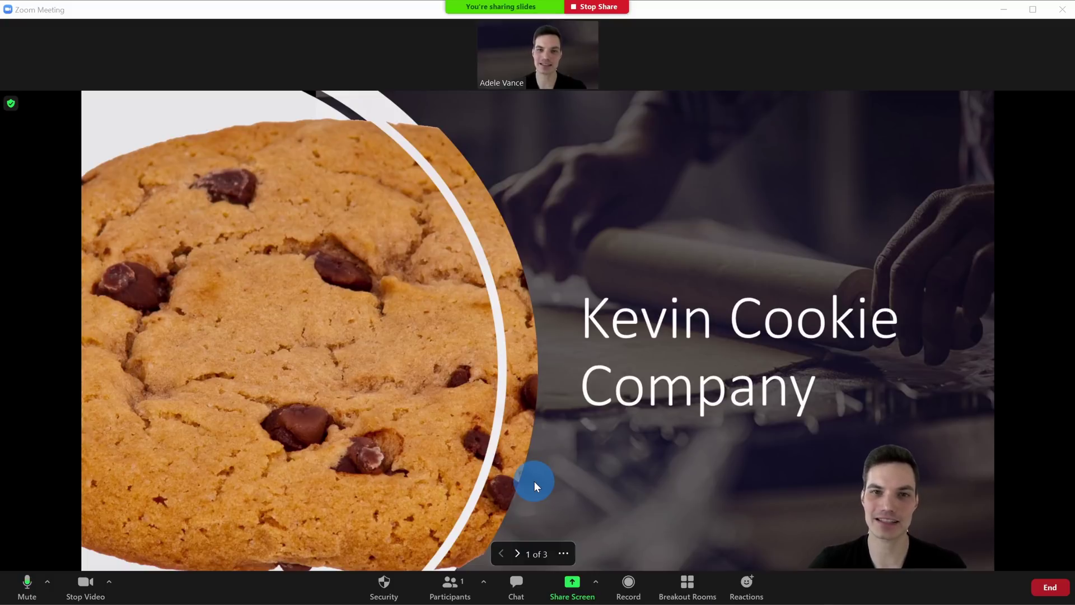
Reposition the presenter video on the title slide, enlarge it, and shrink it again over the title text
click(890, 511)
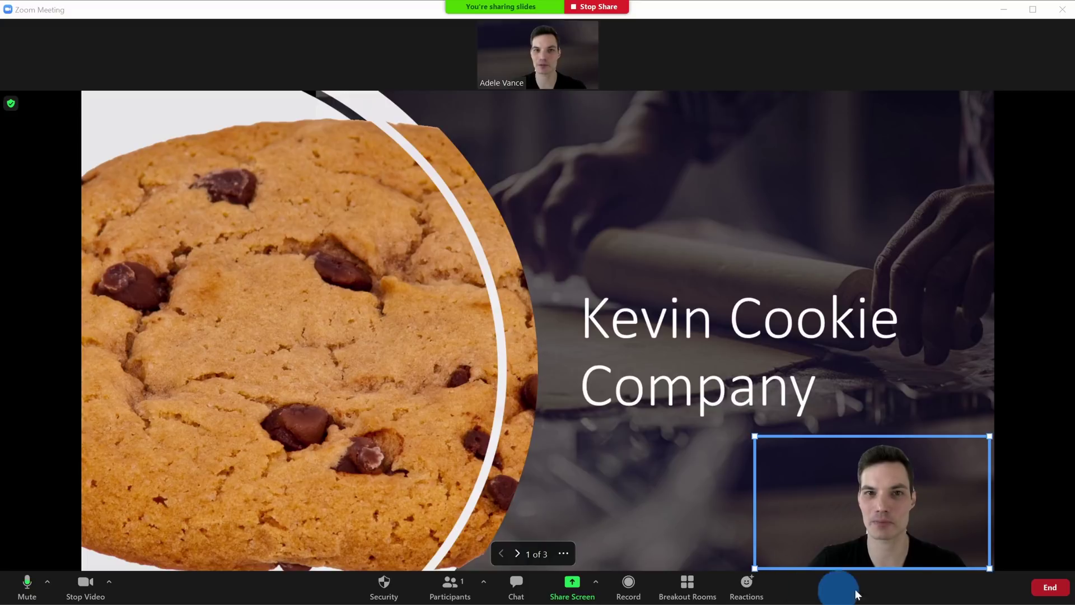
drag(907, 510, 379, 239)
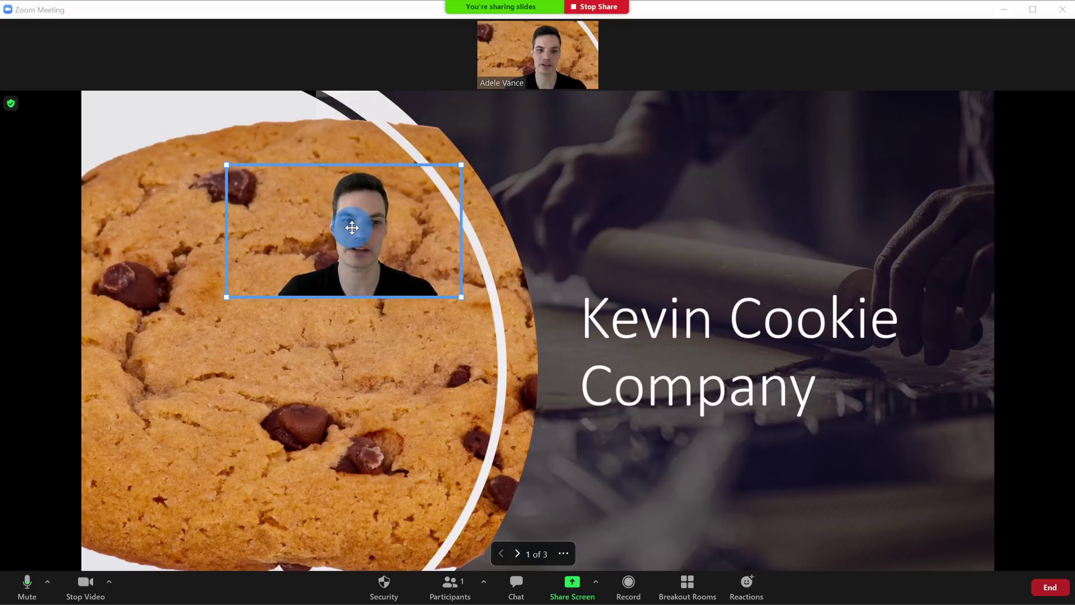
drag(351, 227, 816, 218)
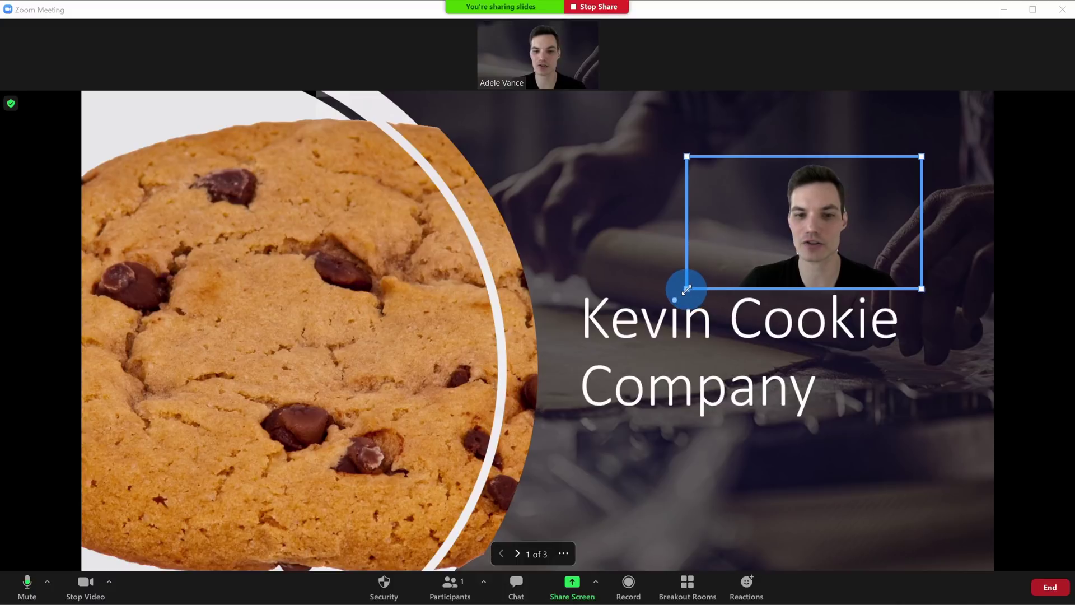
drag(686, 289, 473, 442)
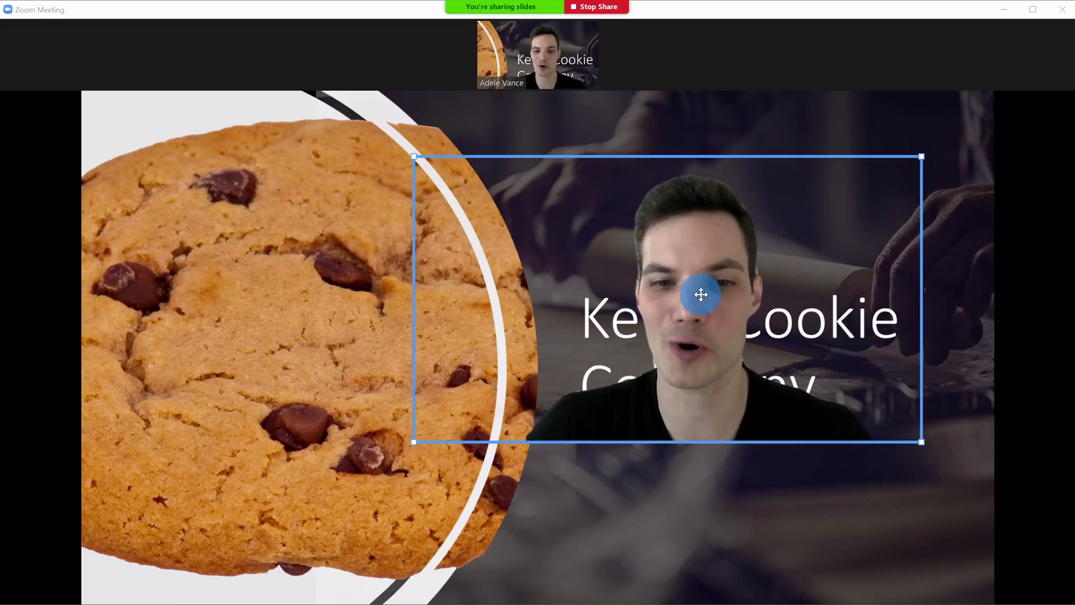
drag(700, 293, 749, 261)
drag(472, 140, 690, 261)
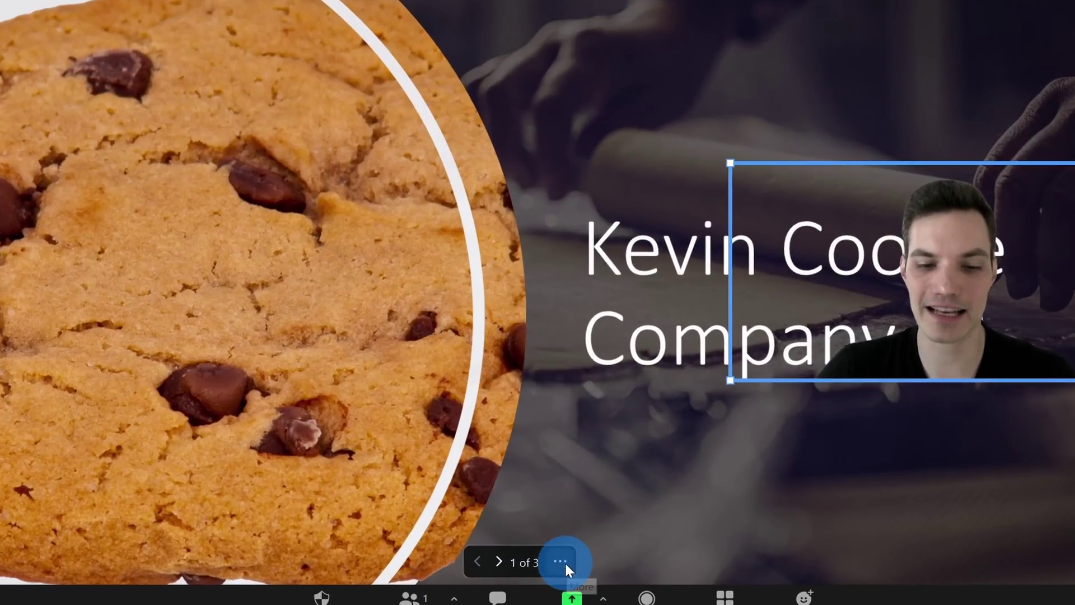
click(560, 561)
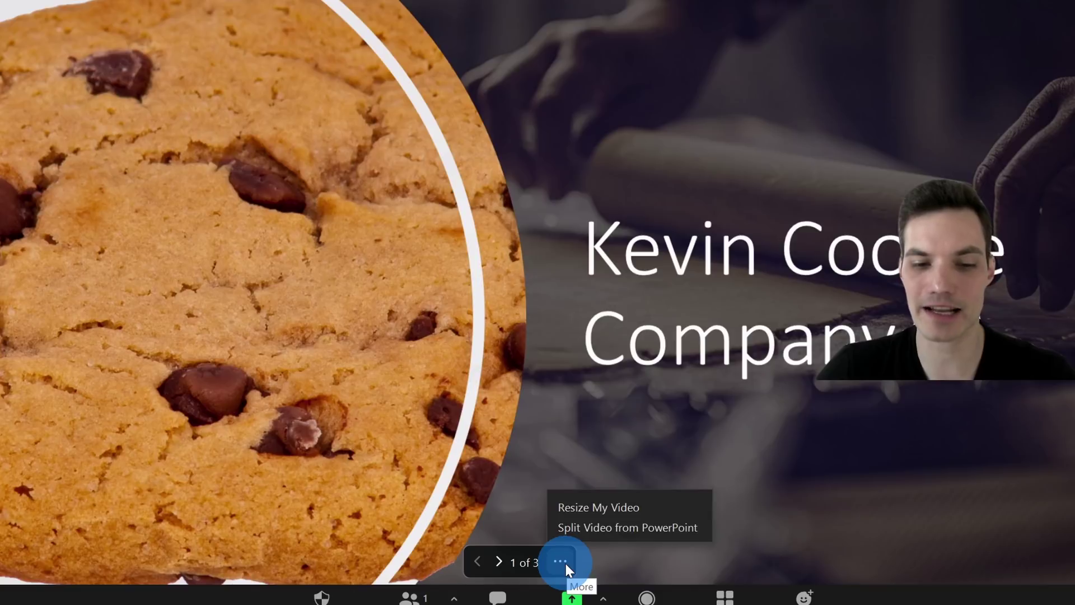
click(627, 509)
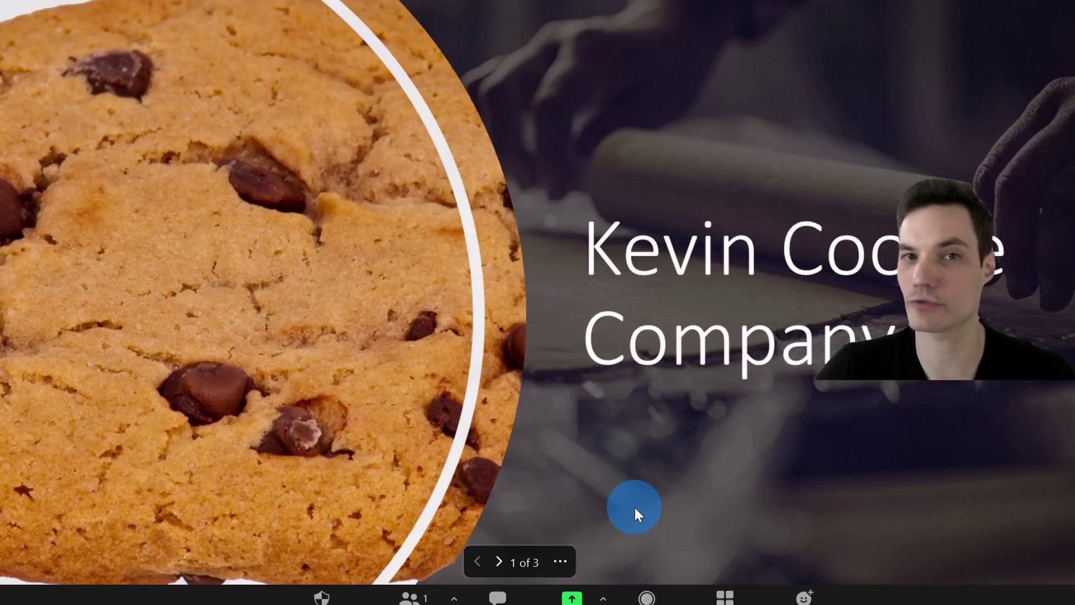
Split the presenter video from the PowerPoint slides and merge the two again
click(568, 559)
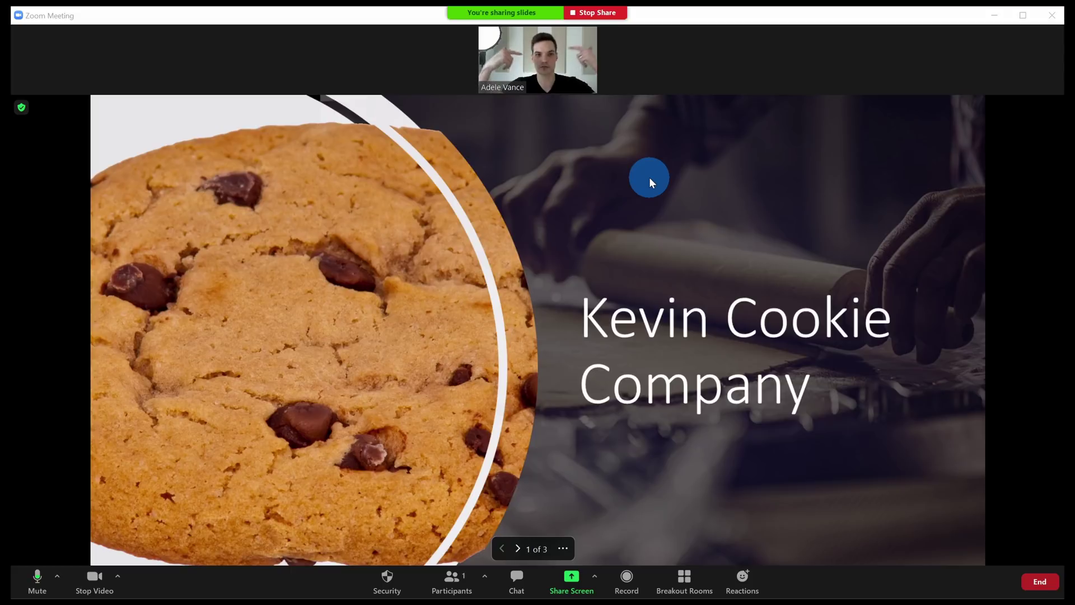
click(563, 548)
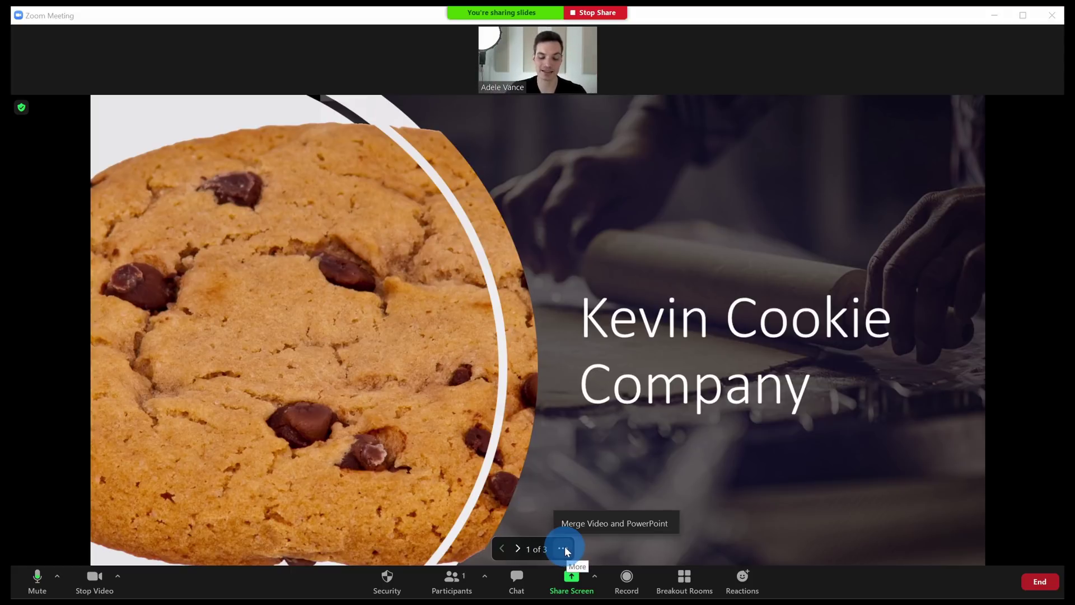
click(581, 523)
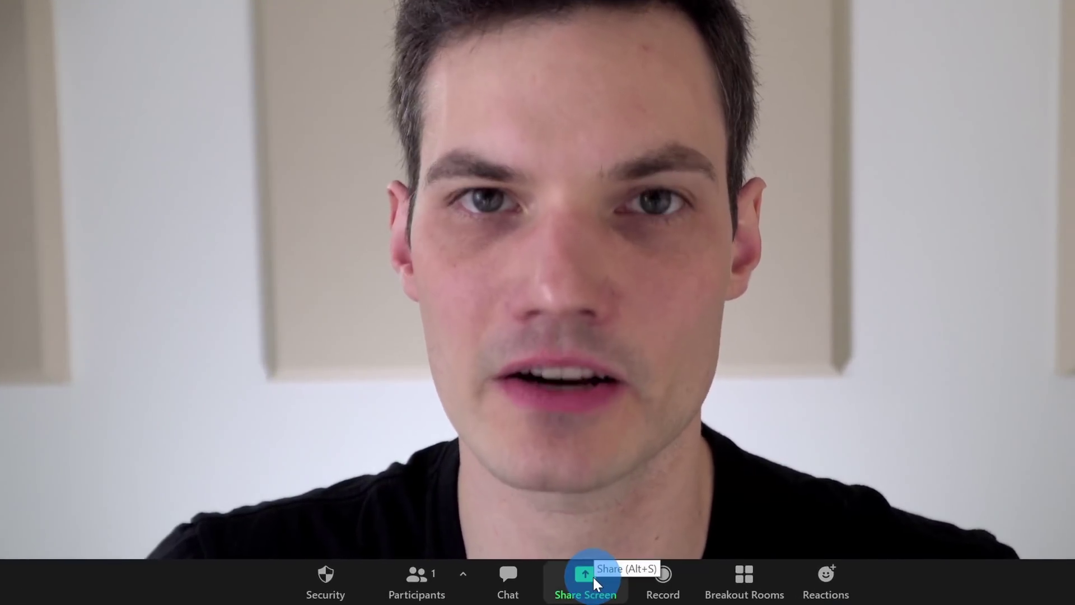
Share the Microsoft Edge "Thank you - Zoom" window and the Audacity window simultaneously, and move the Edge window
click(593, 576)
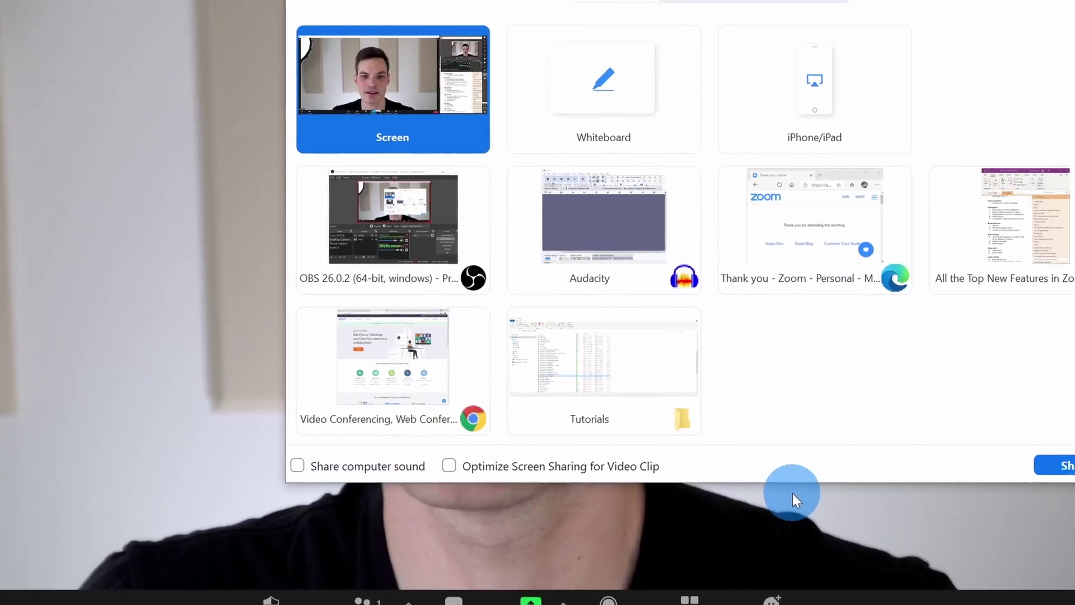
click(405, 222)
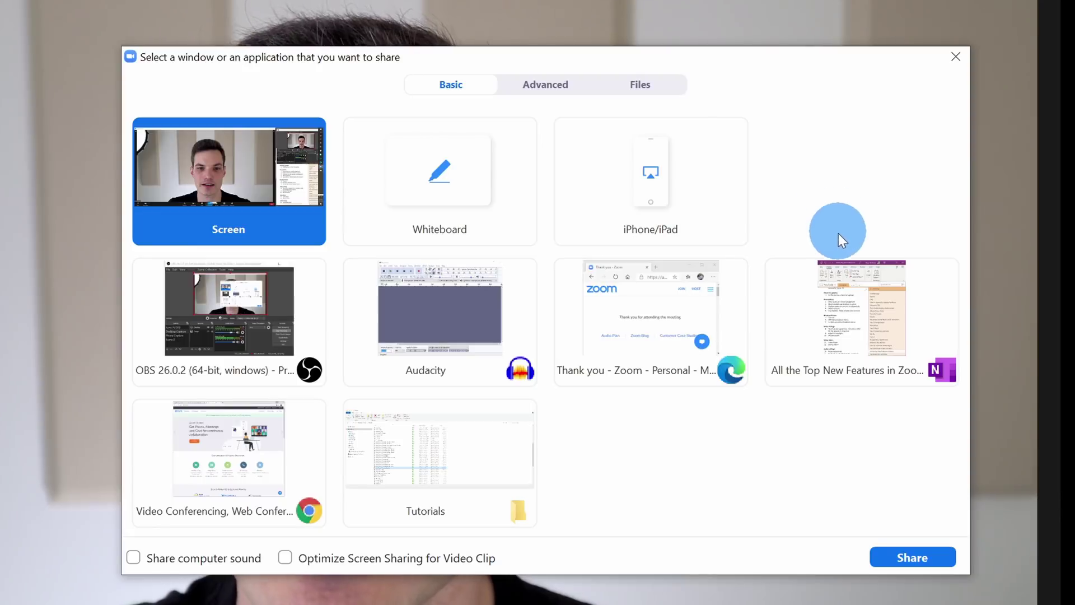
click(675, 351)
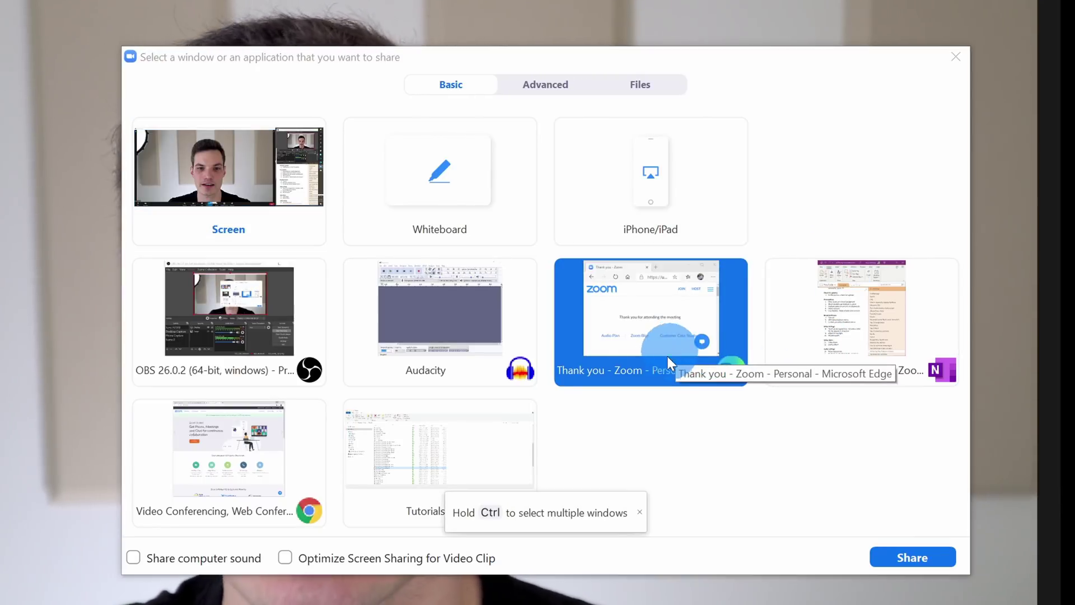
ctrl+click(448, 323)
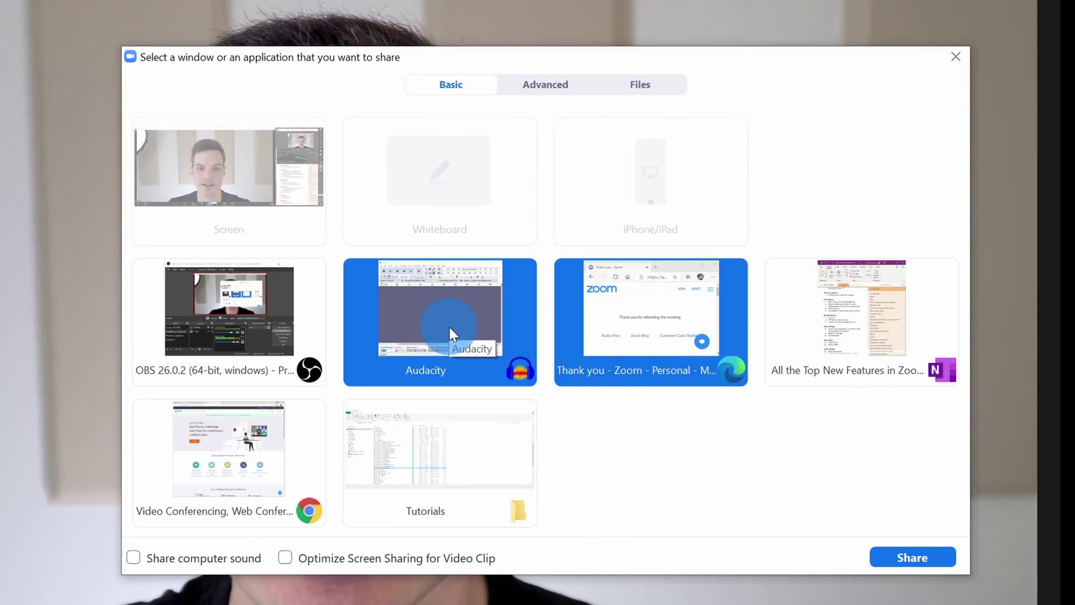
ctrl+click(241, 432)
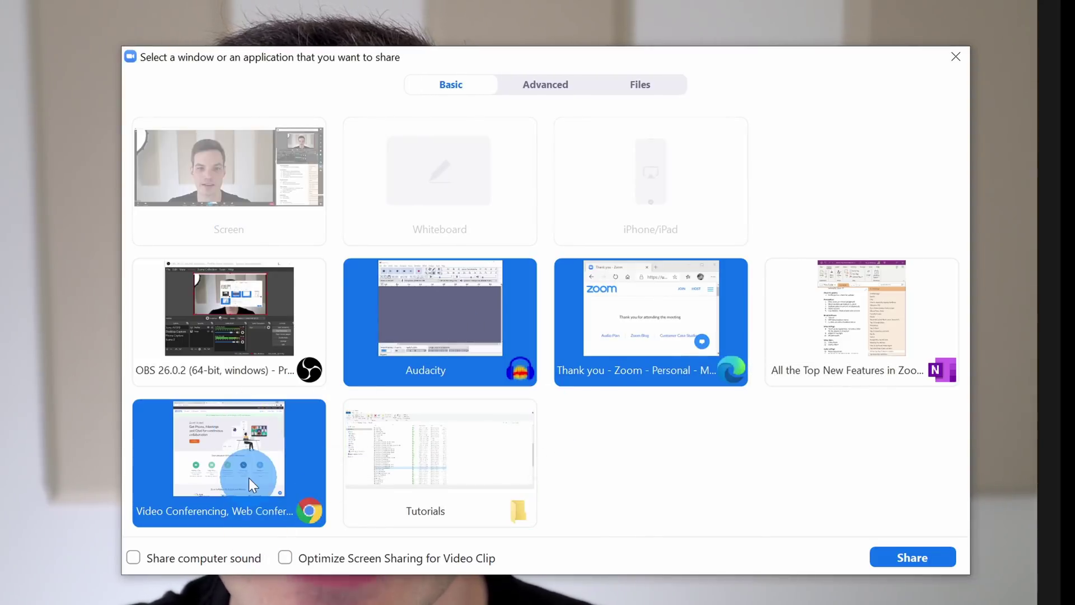
ctrl+click(301, 416)
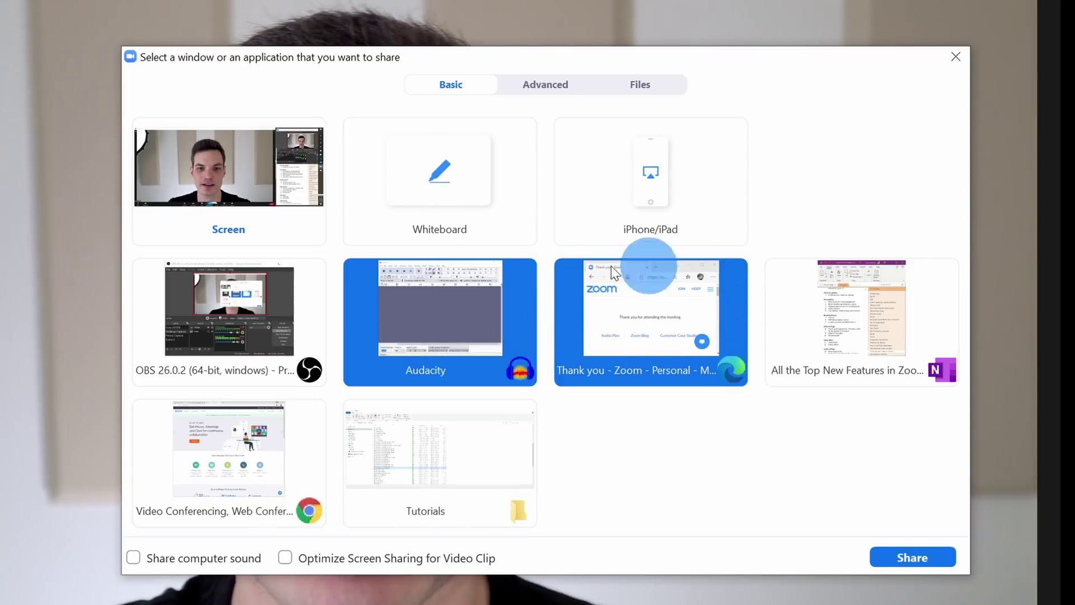
click(909, 554)
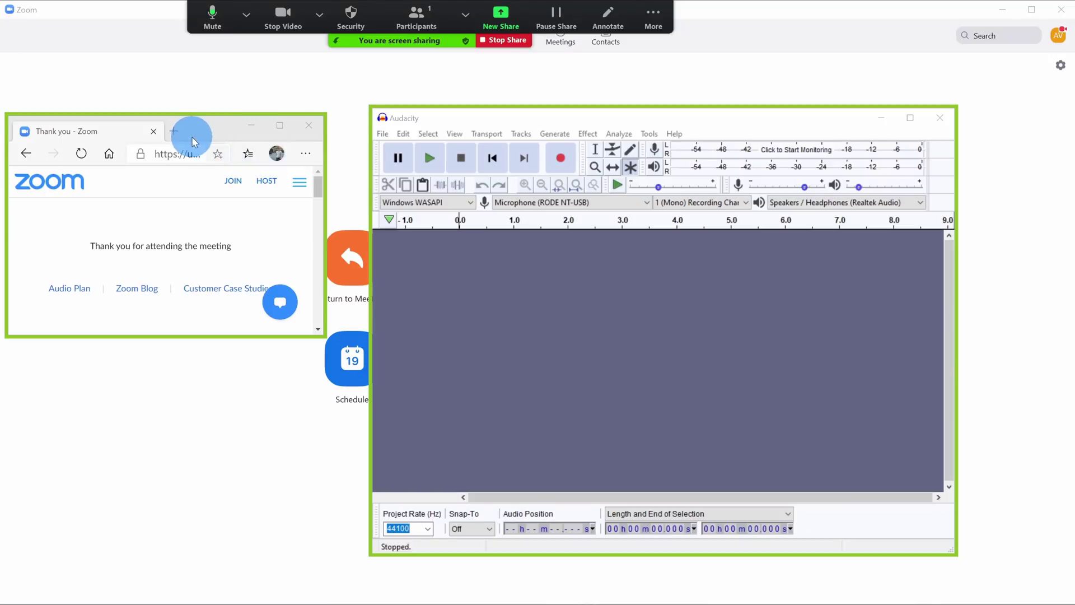
drag(202, 137, 231, 119)
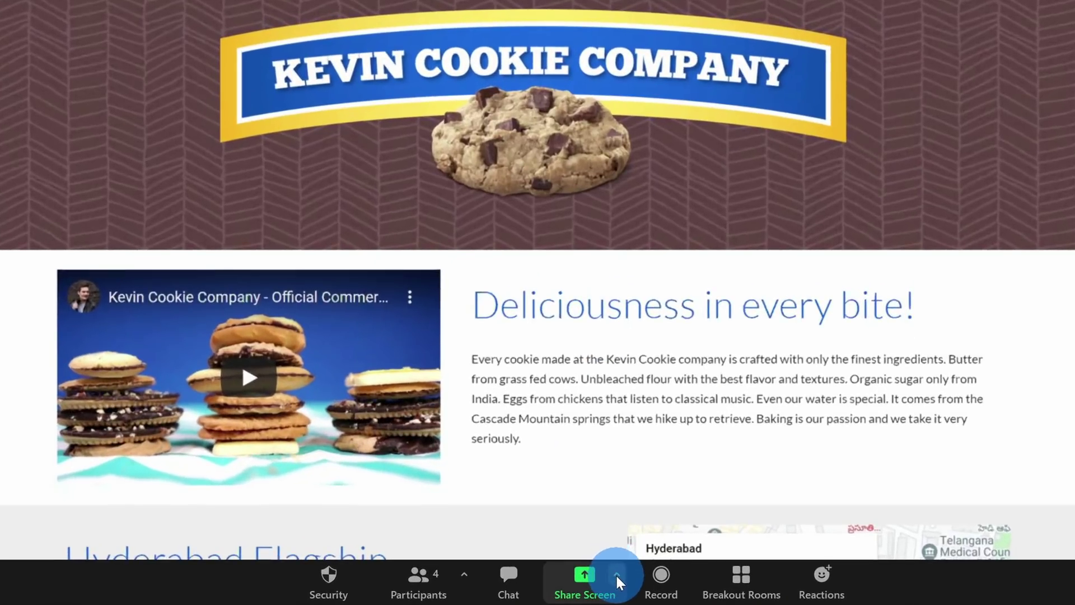
Review the screen sharing options that control whether one or multiple participants can share simultaneously
click(616, 575)
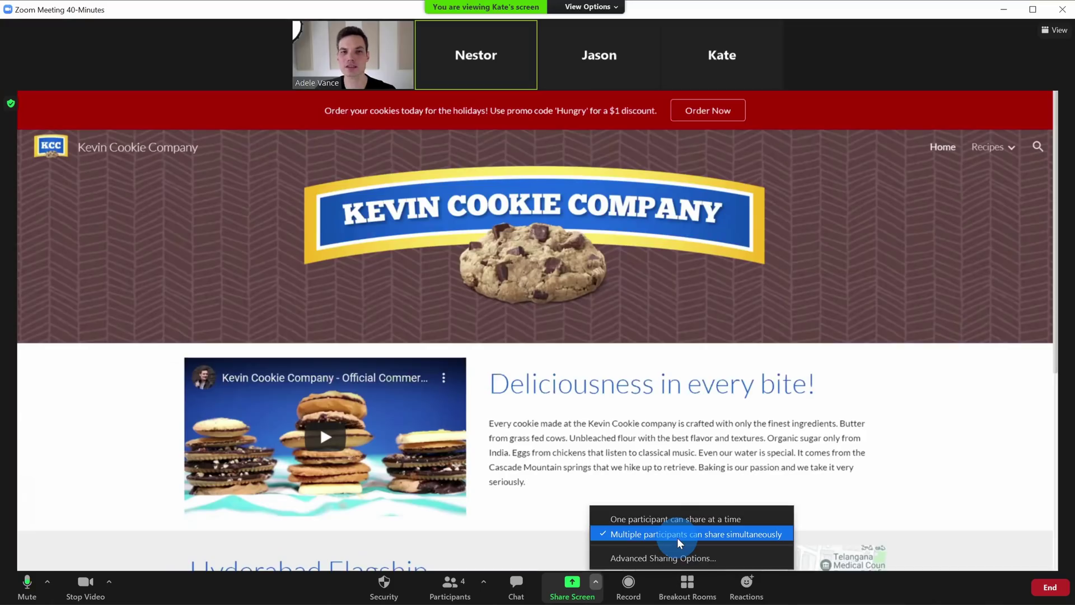
click(723, 426)
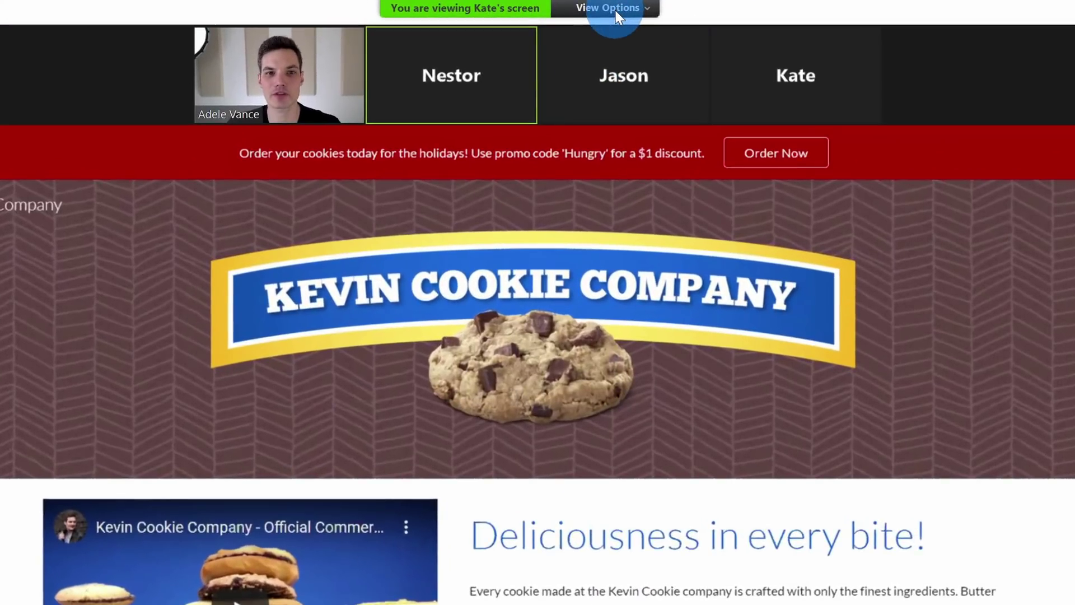
Switch the meeting view to the second participant's shared screen
click(600, 7)
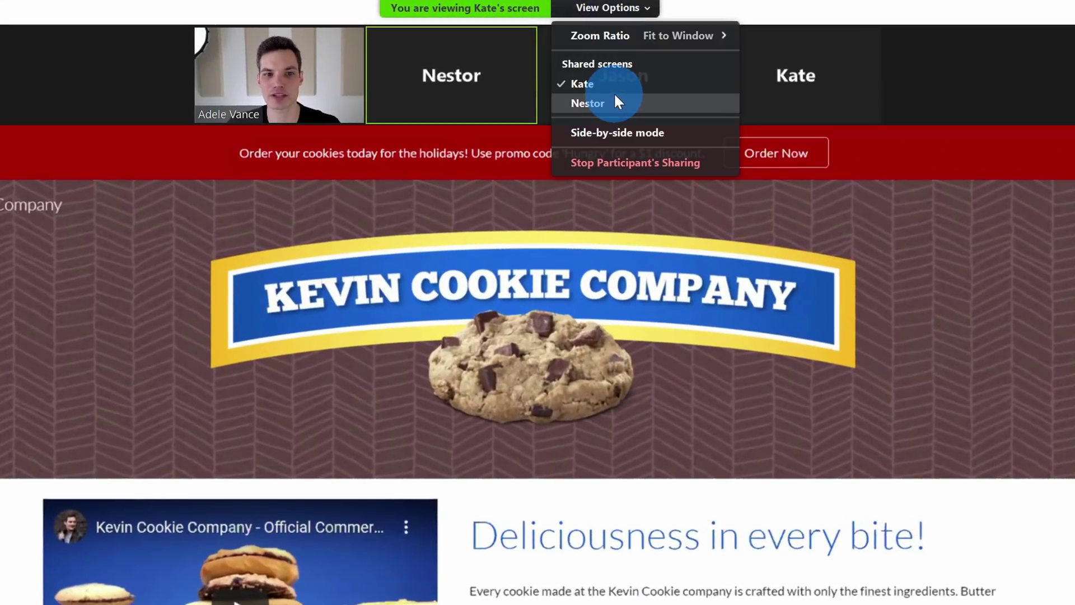
click(627, 103)
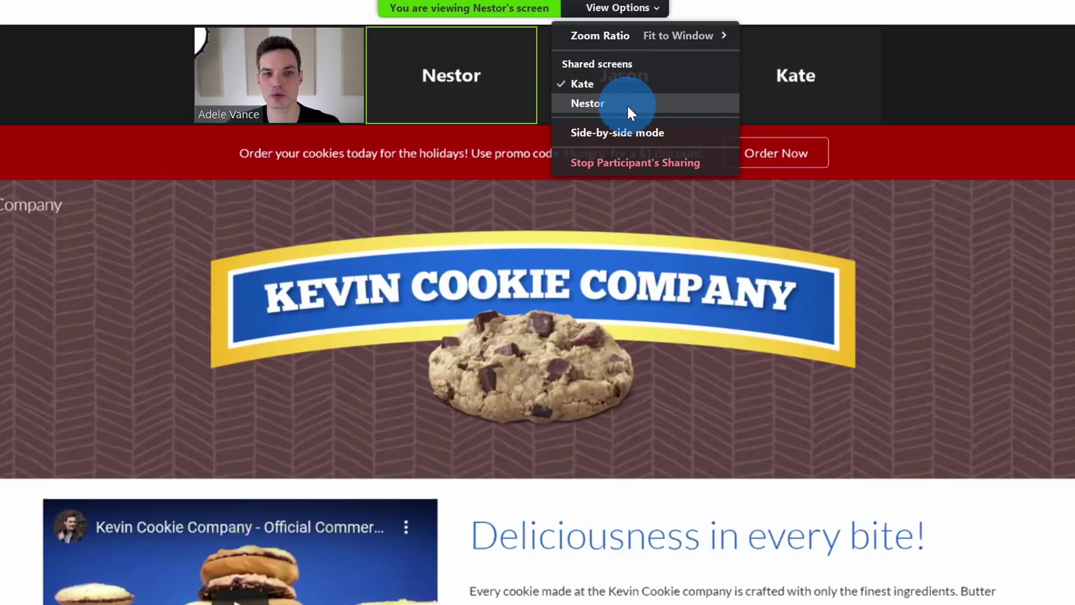
Switch the meeting view to the shared YouTube channel screen and back to the shared Kevin Cookie Company website
click(636, 462)
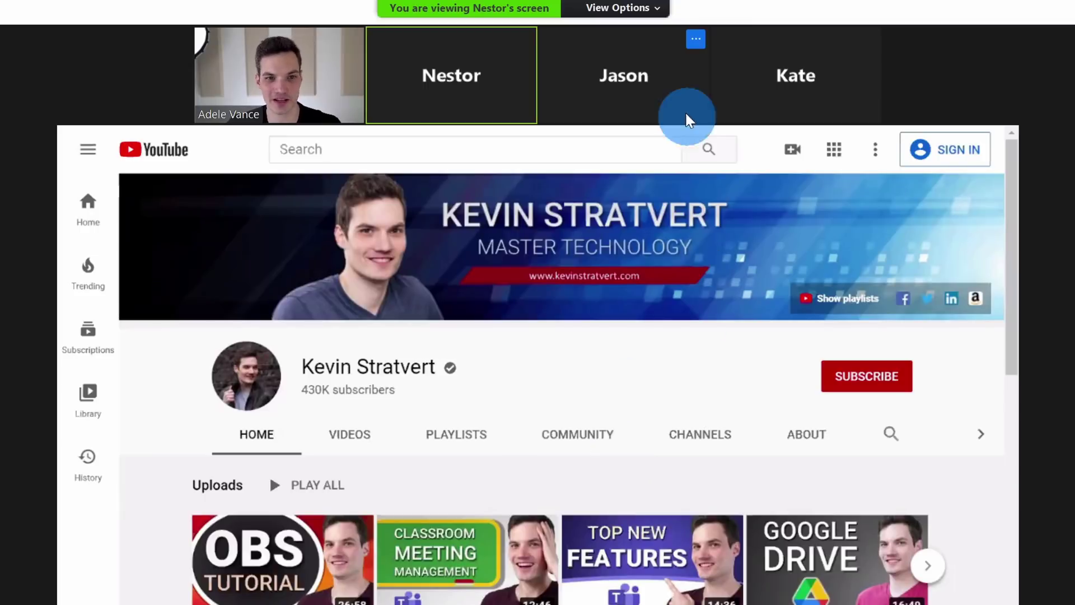
click(611, 8)
click(616, 36)
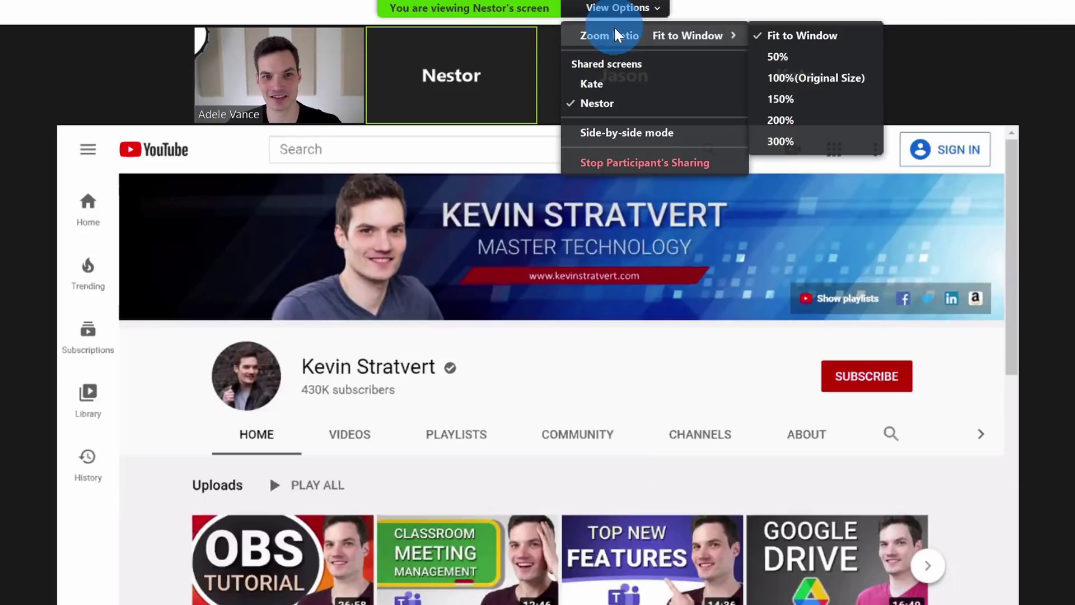
click(616, 84)
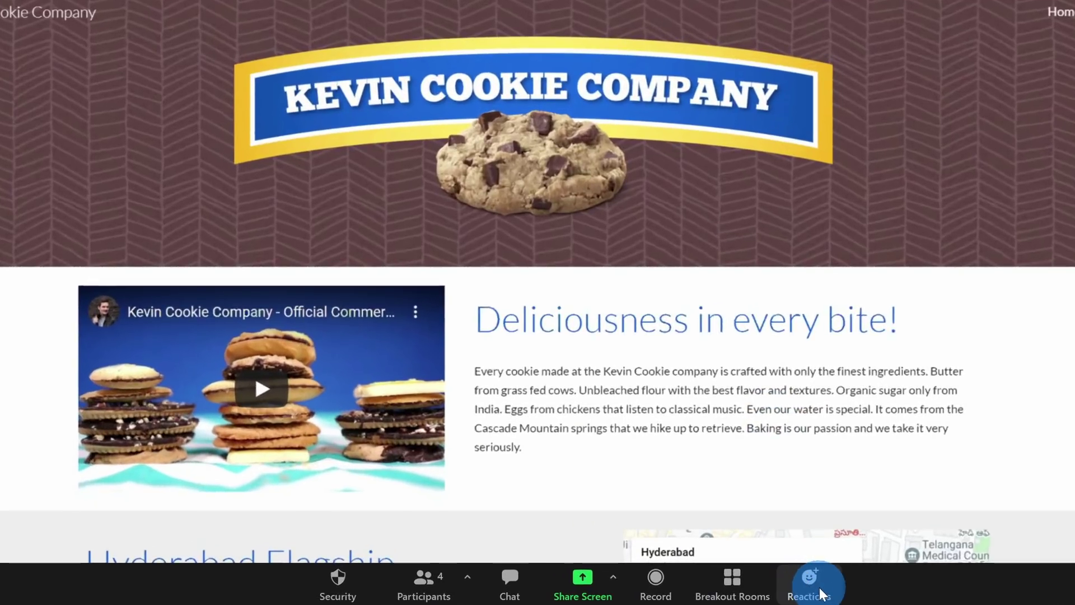
Send a heart reaction in the meeting
click(813, 600)
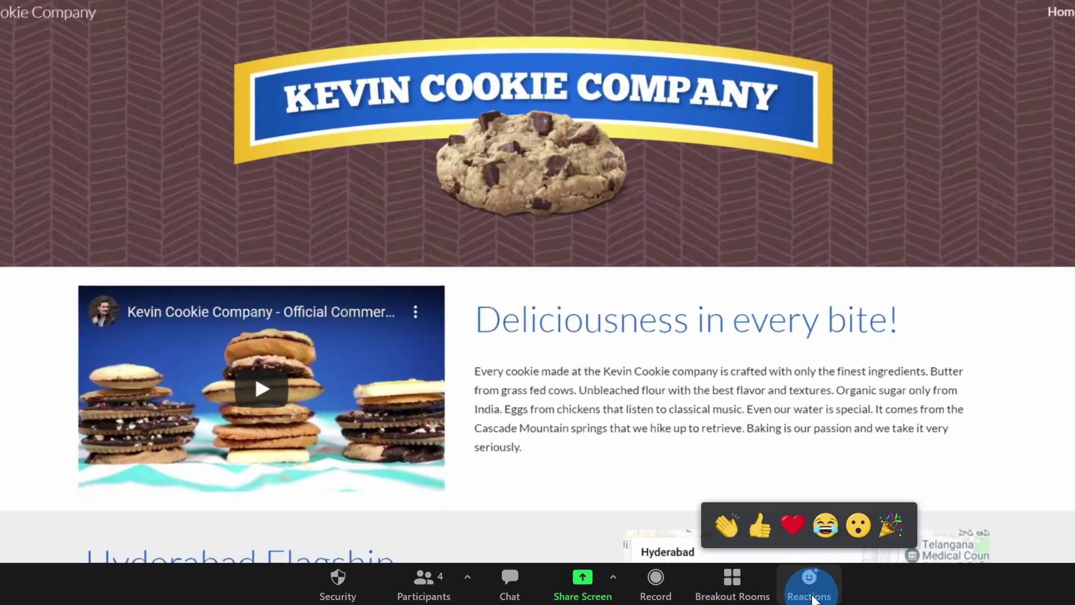
click(801, 520)
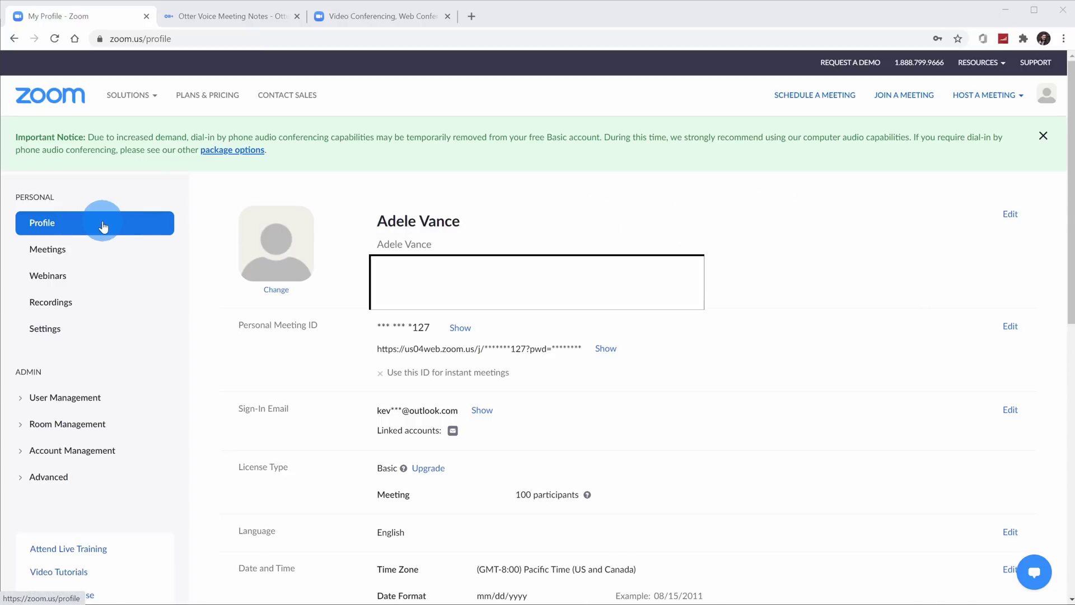
Find the captions options in the Zoom account's web settings and enable Closed captioning
click(82, 331)
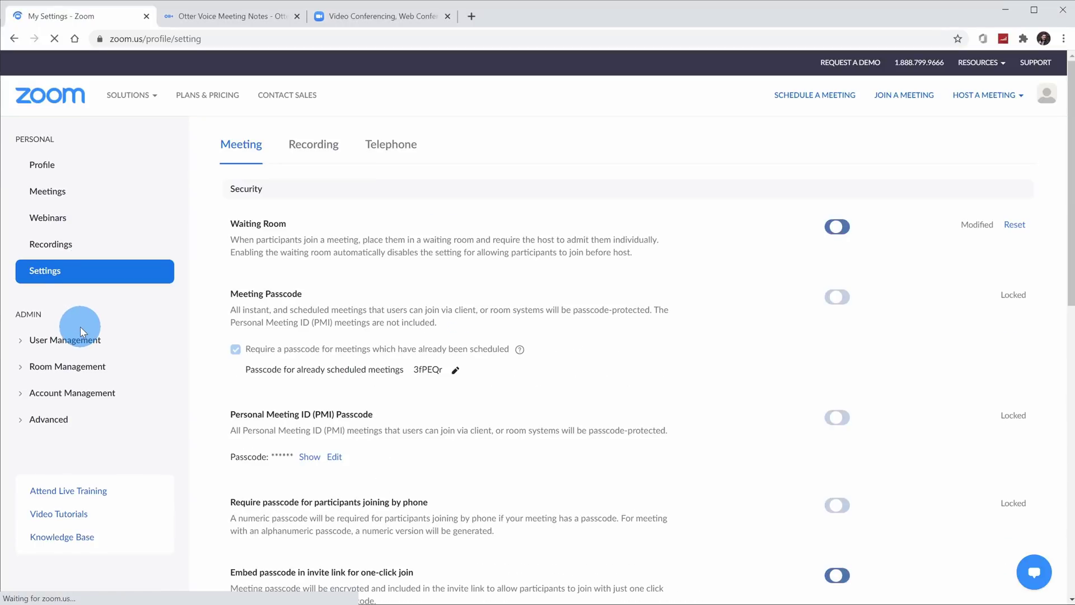
key(ctrl+f)
text(captions)
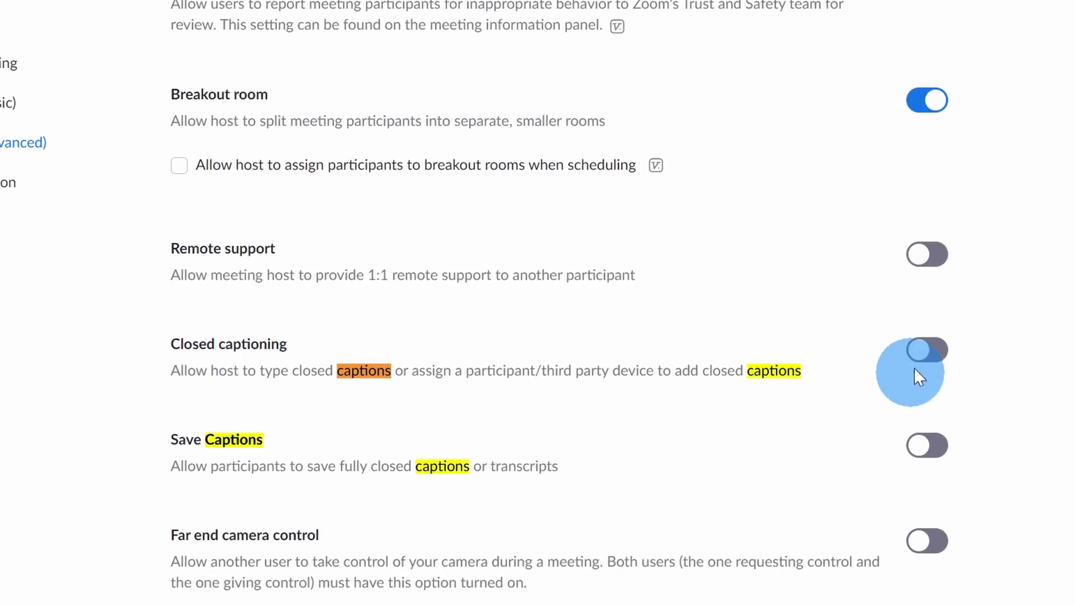
click(927, 350)
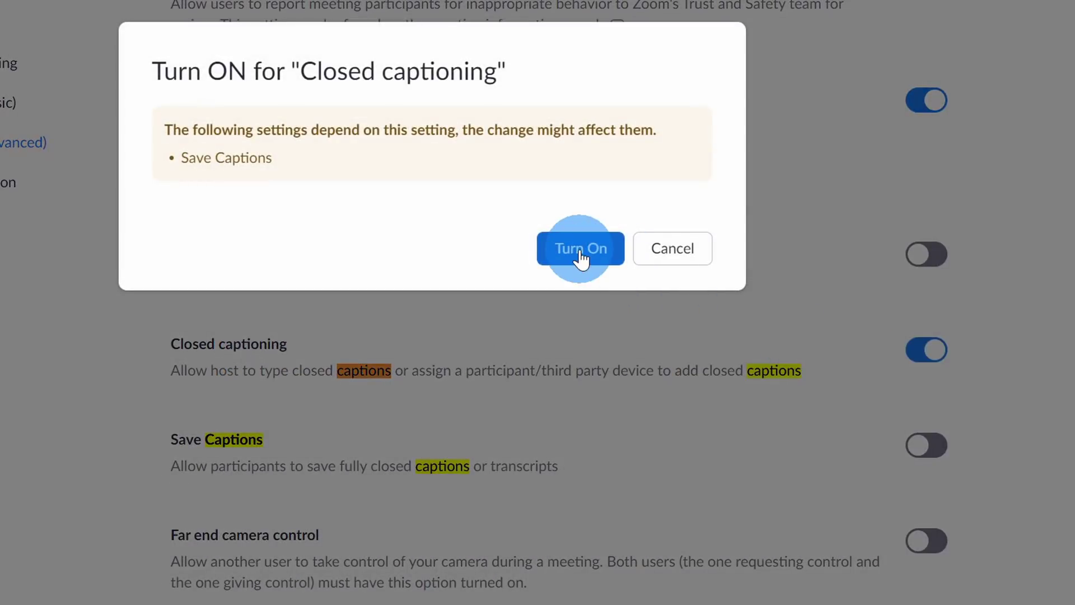
click(577, 247)
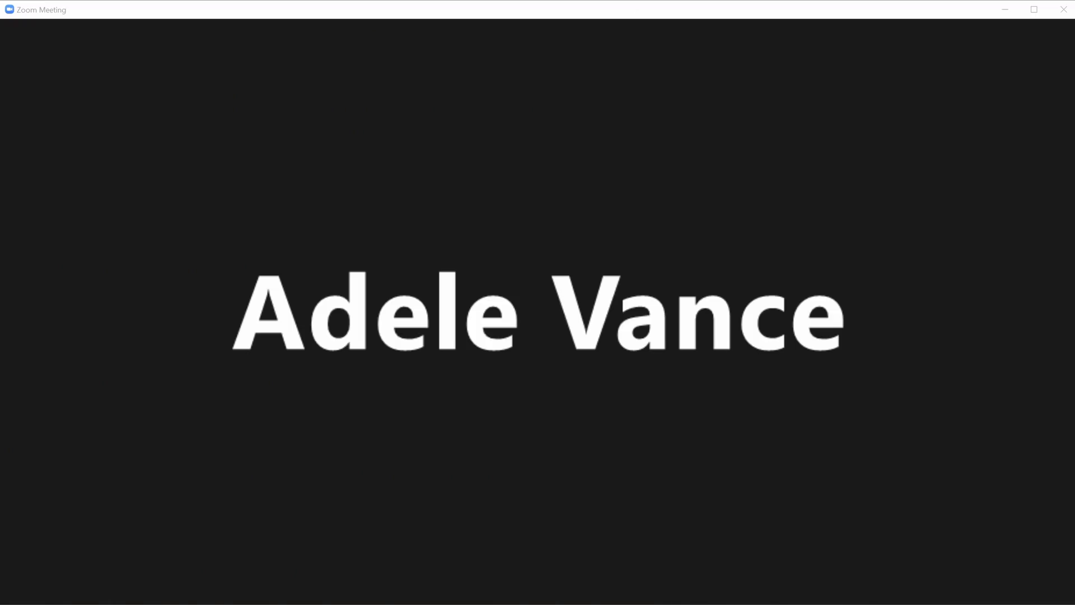
Switch to the Zoom meeting and open its closed caption options
click(699, 278)
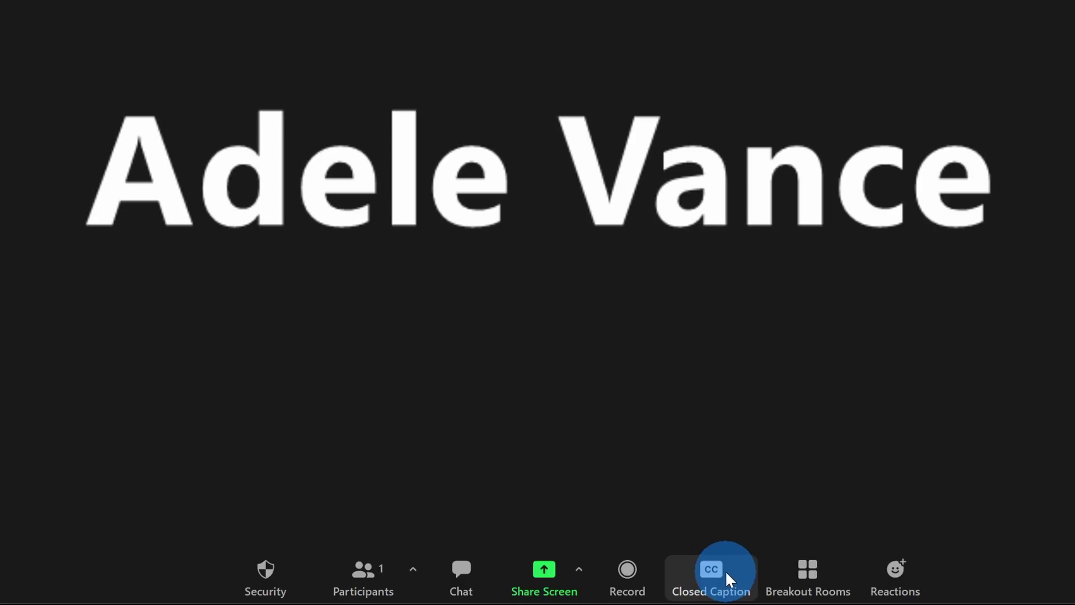
click(730, 588)
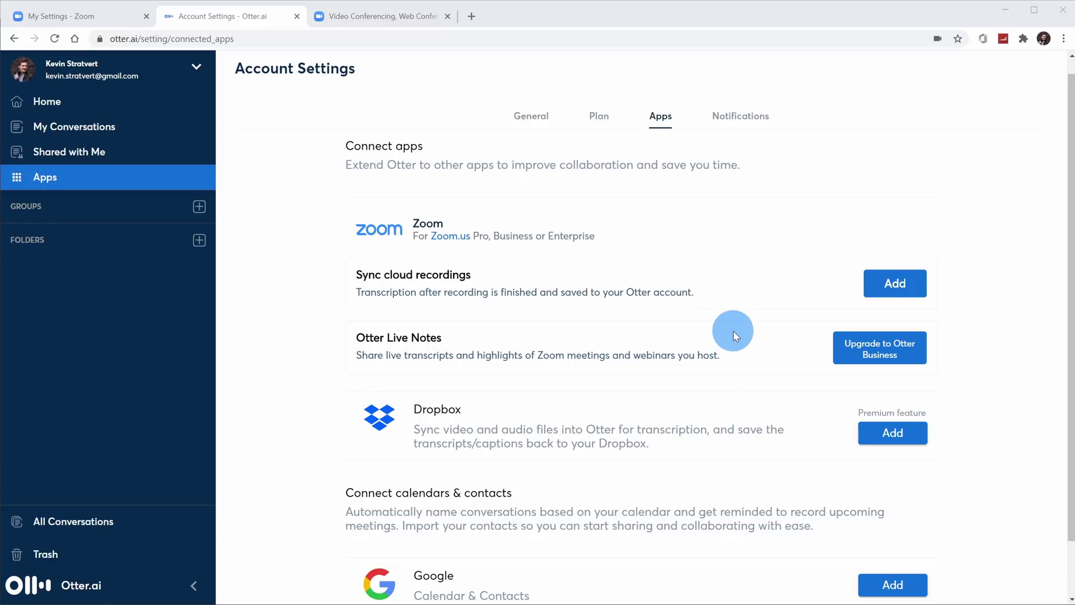
Go to the Otter.ai home page in the browser and open the import option for recordings
click(159, 106)
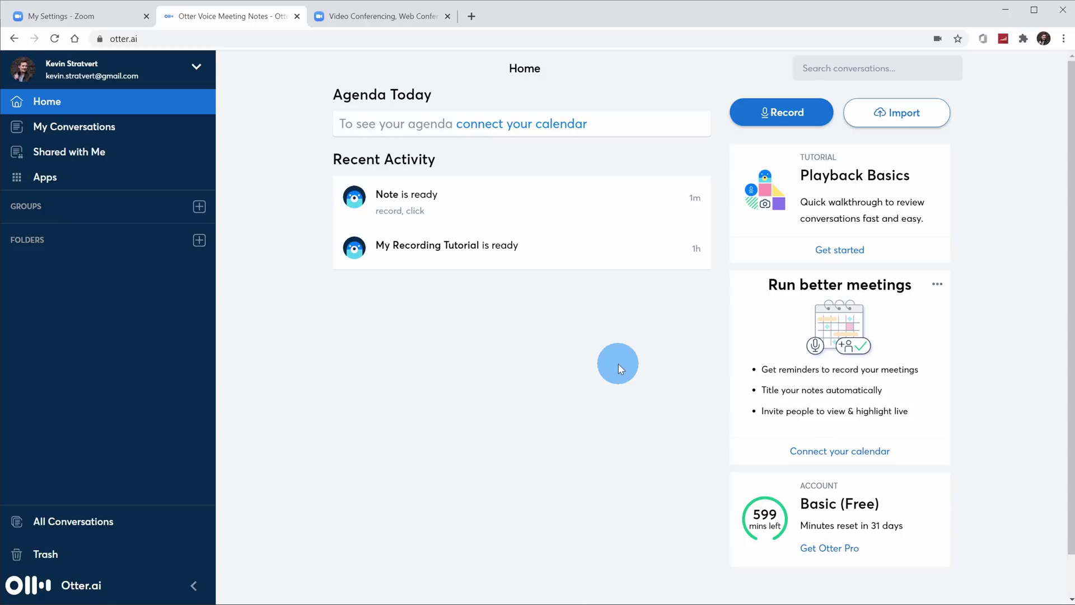
click(920, 122)
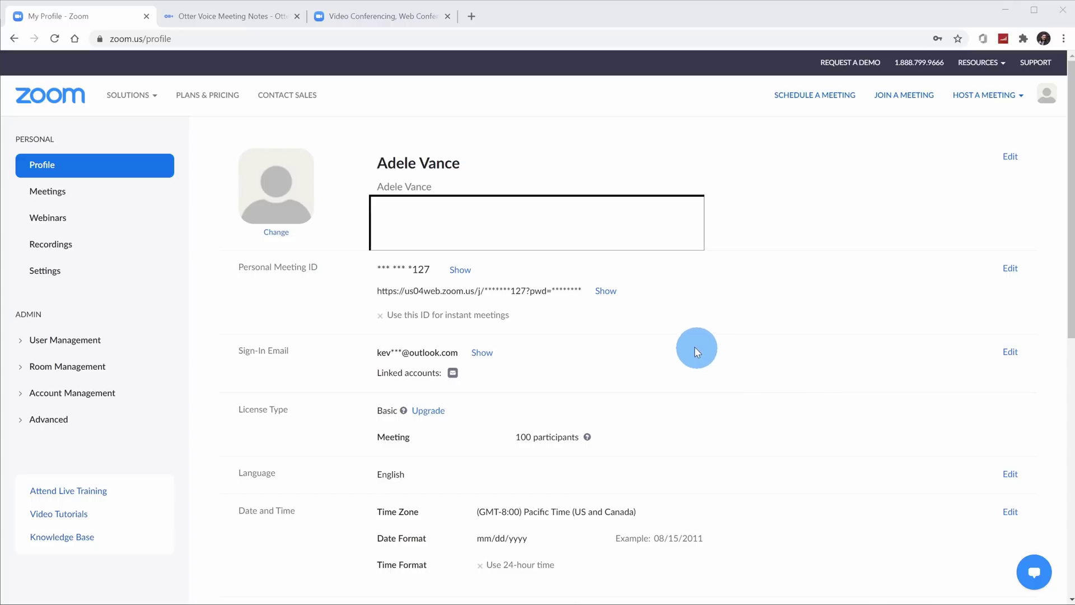
Search the Zoom account's web settings for the breakout room option
click(56, 271)
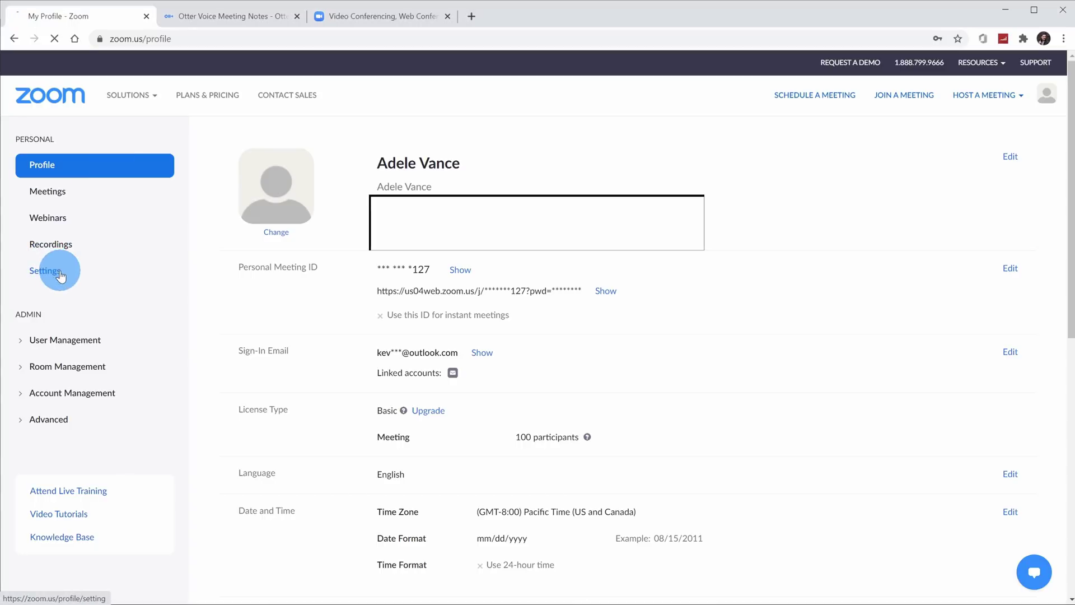
key(ctrl+f)
text(breakout)
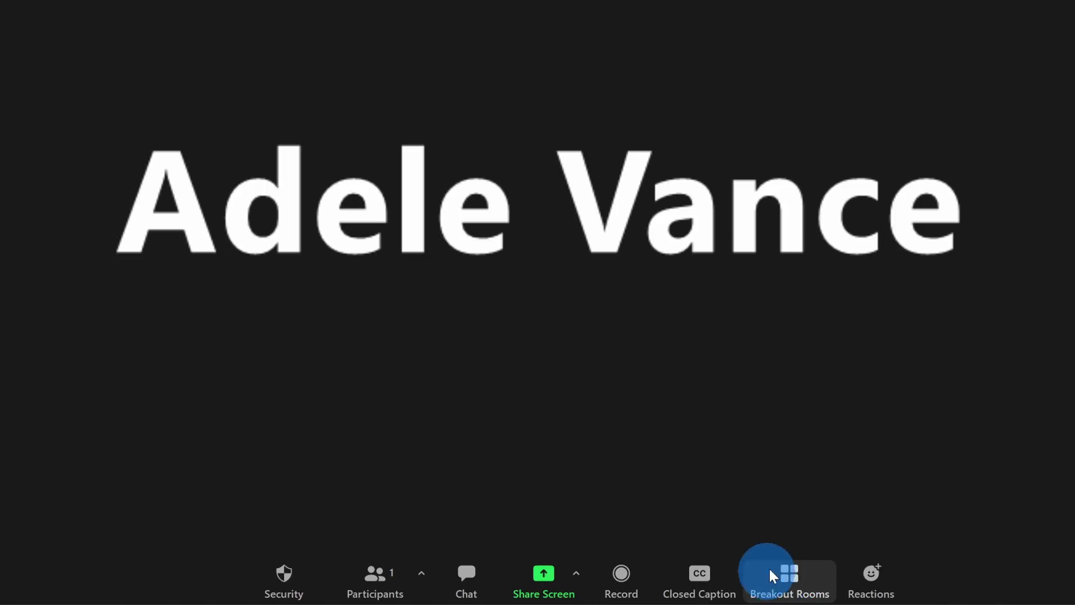
Start creating breakout rooms in the Zoom meeting with the assignment option Let participants choose room
click(798, 580)
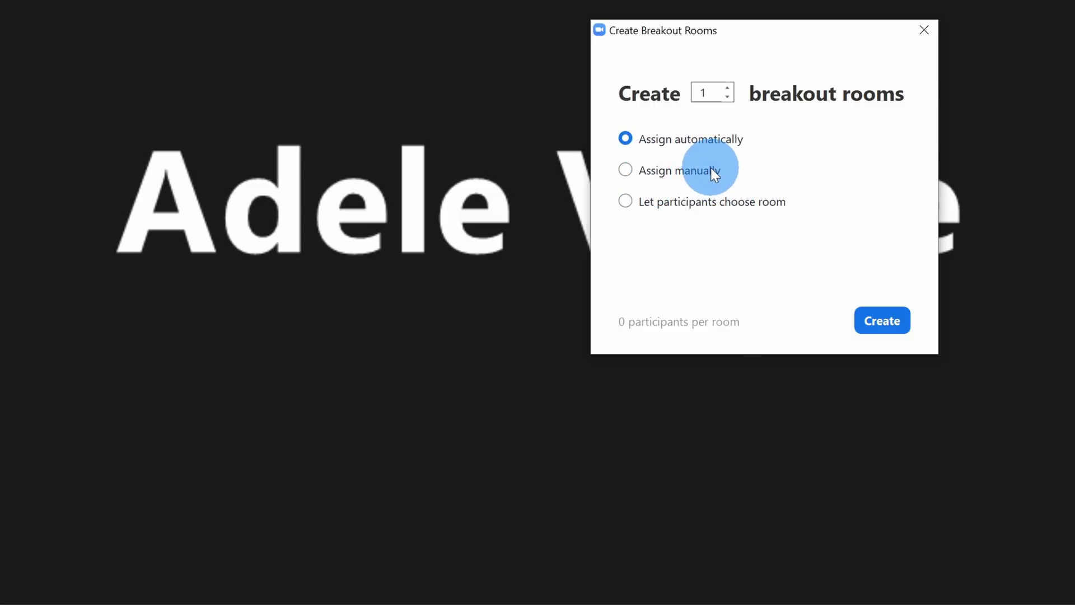
click(653, 204)
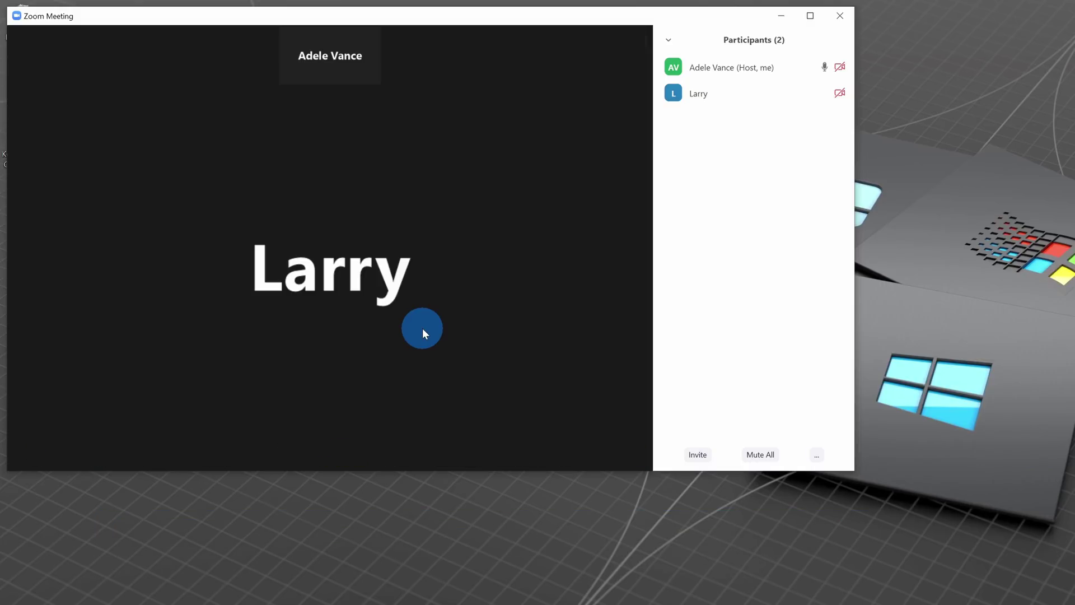
Make the other meeting participant a co-host
mouse_move(675, 99)
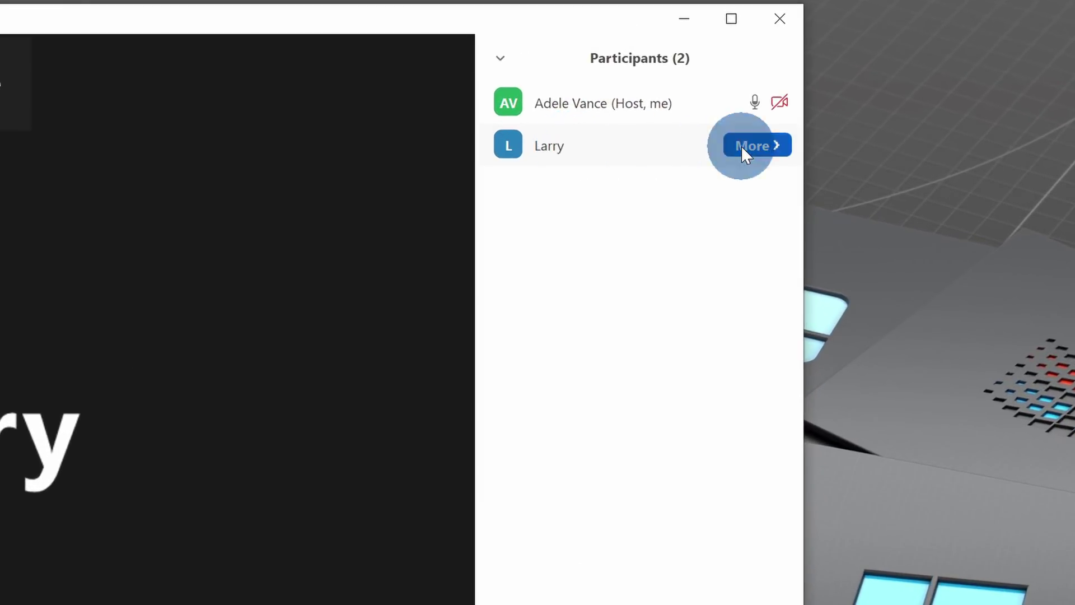
click(742, 147)
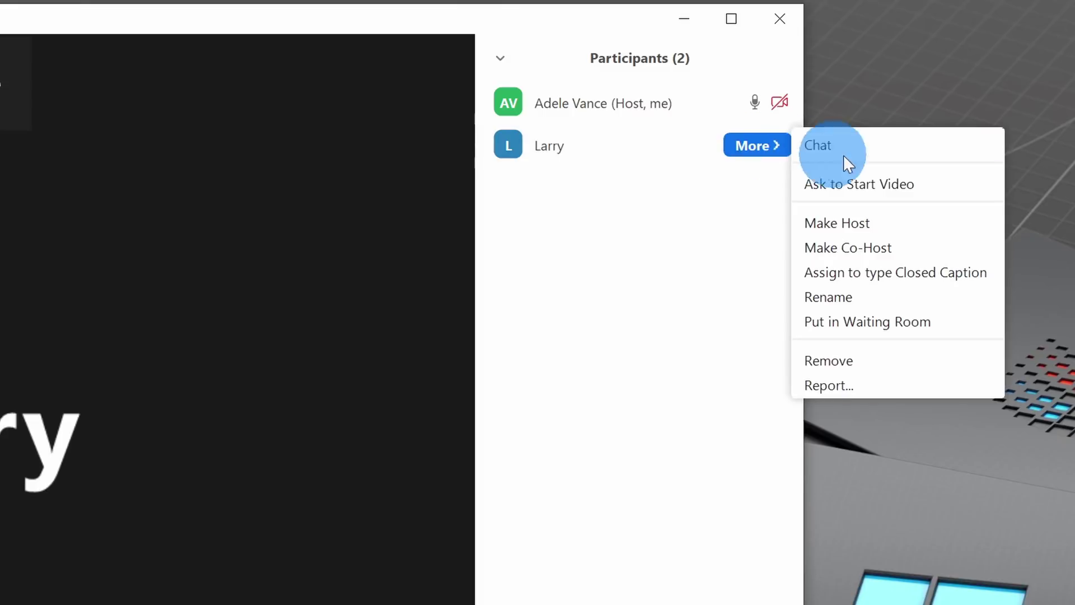
click(907, 246)
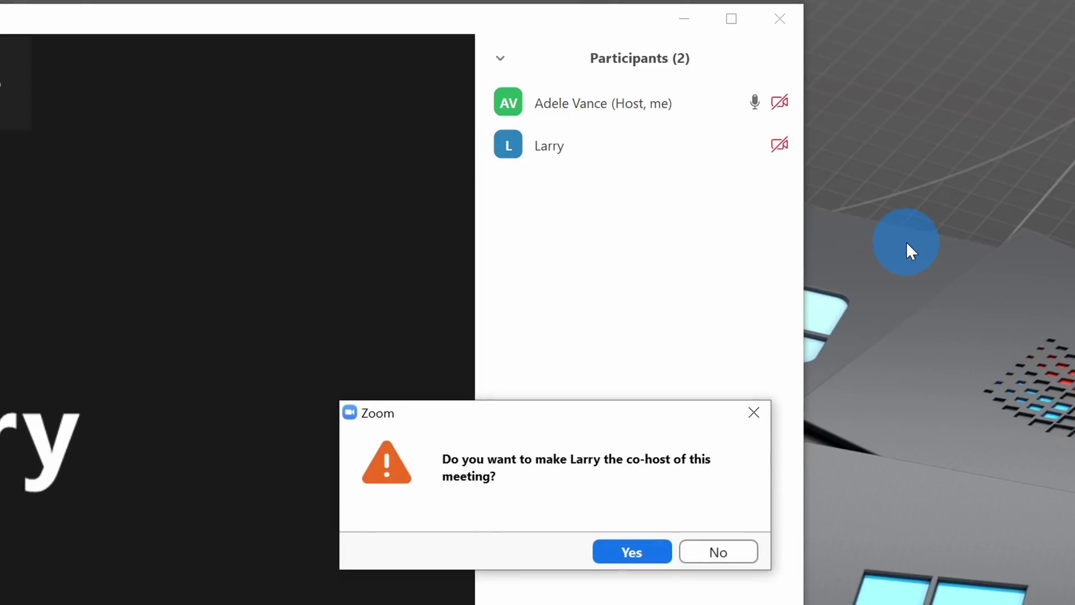
click(632, 552)
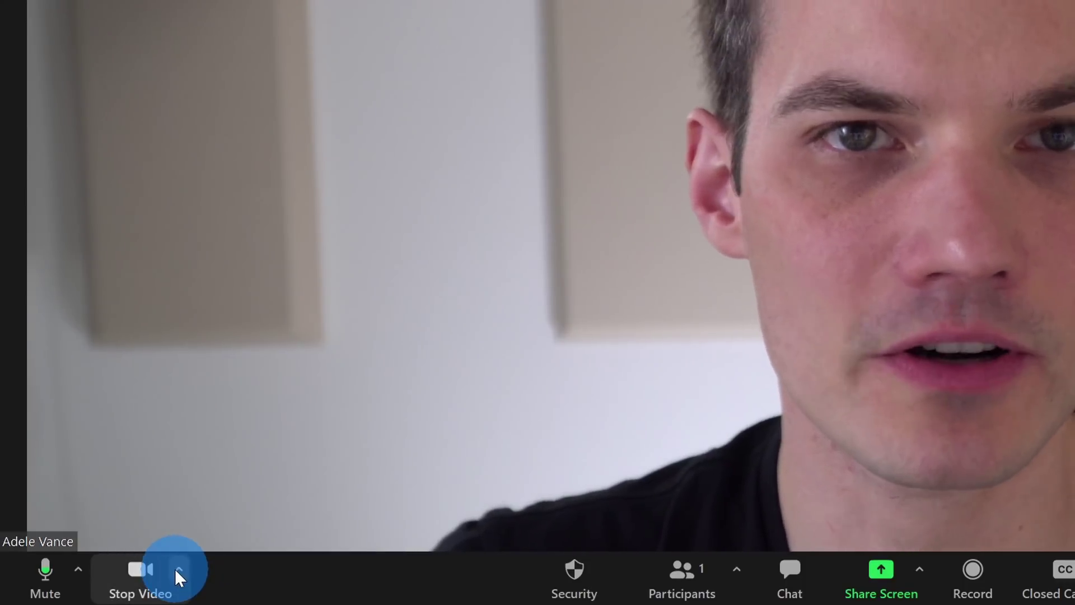
Open the video settings from within the meeting
click(177, 571)
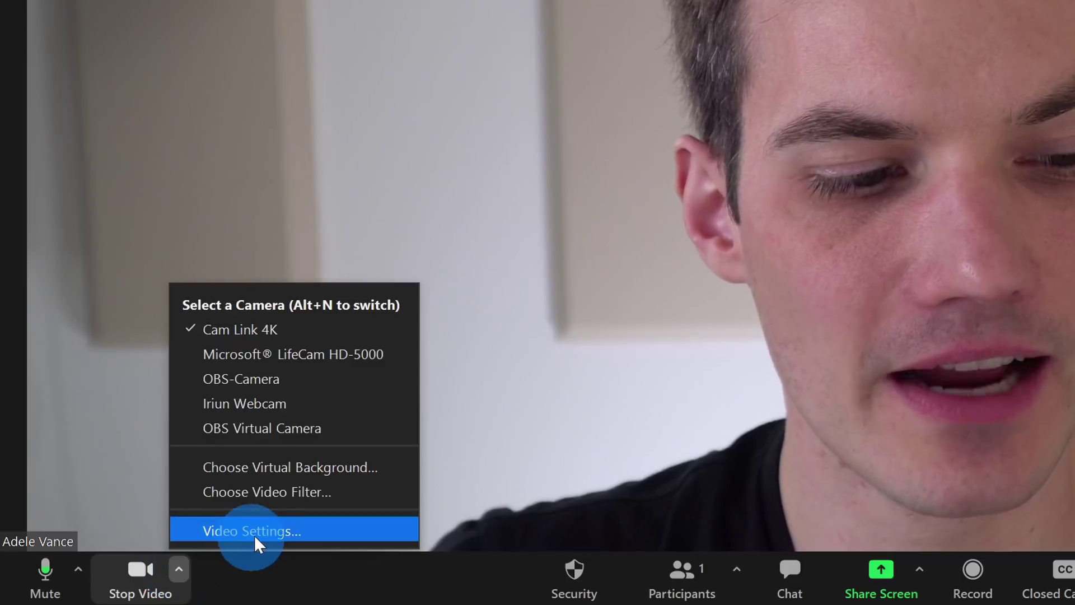
click(261, 531)
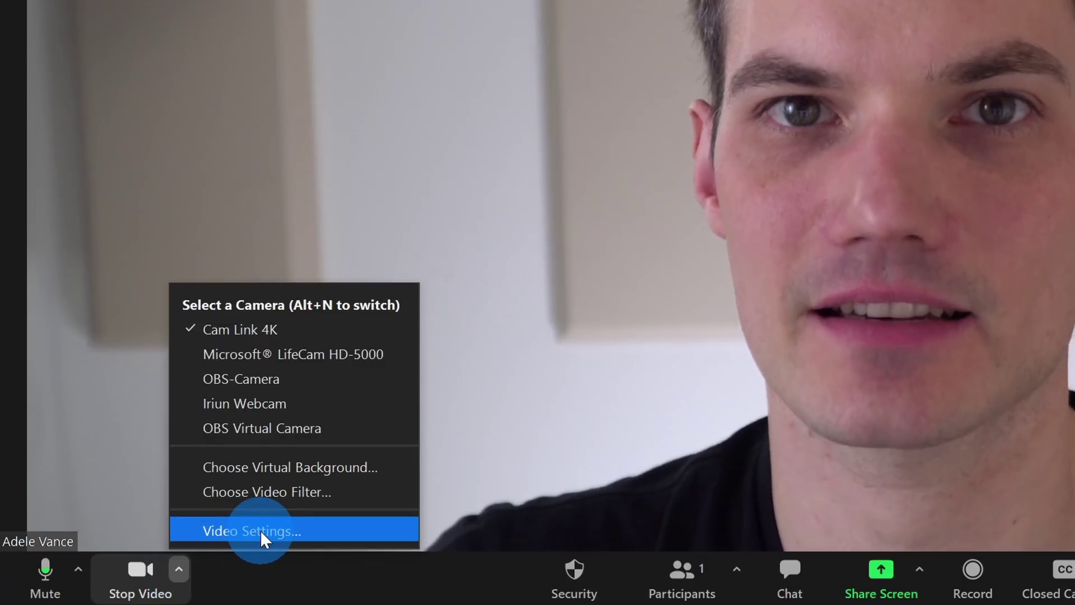
click(801, 369)
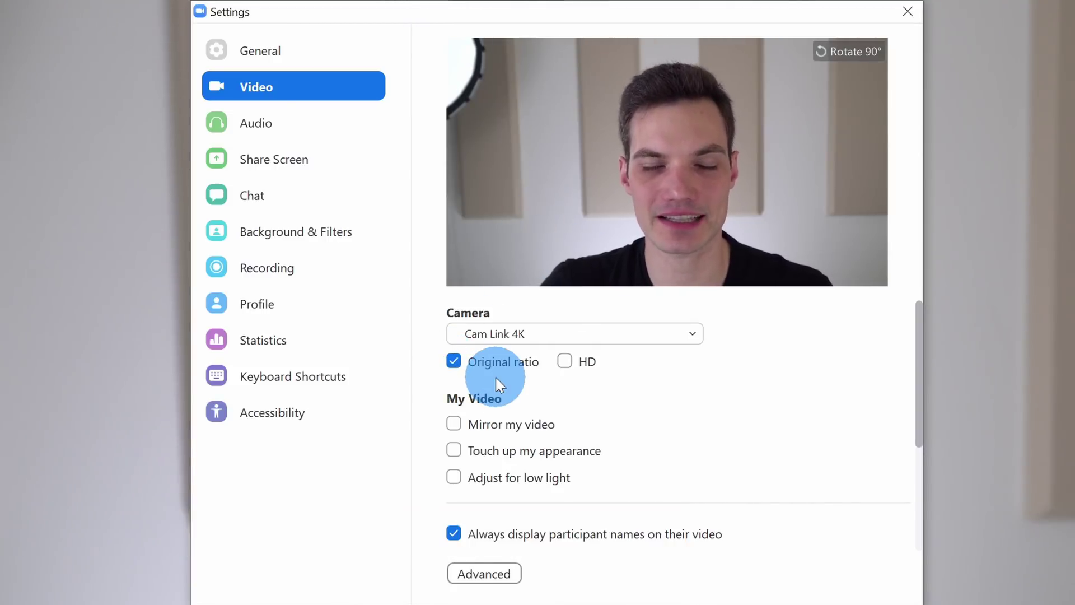
Enable Touch up my appearance and raise its strength to the maximum
click(454, 450)
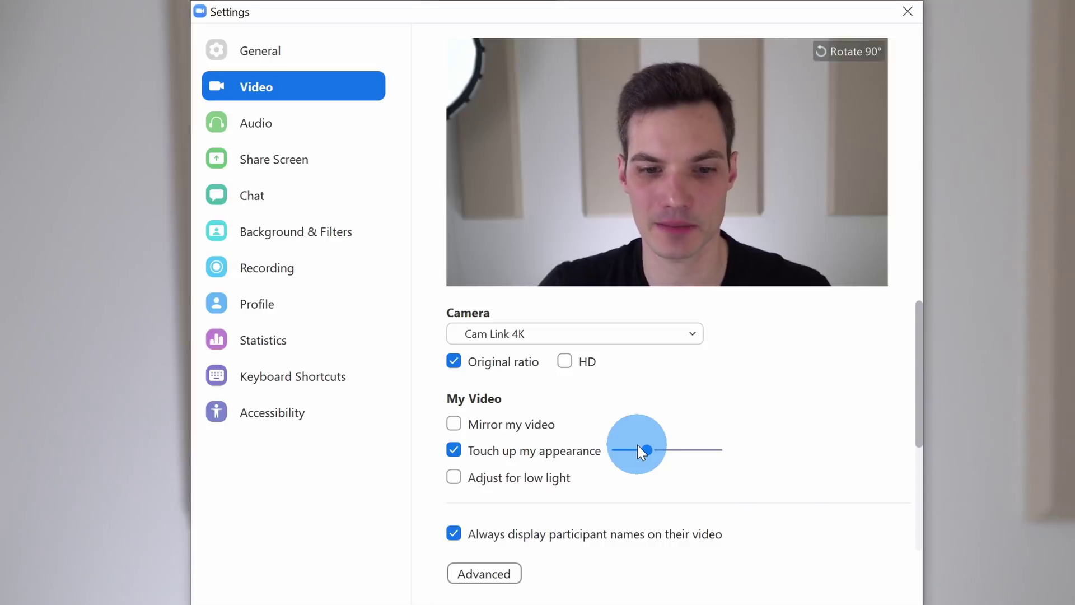
drag(638, 446, 740, 451)
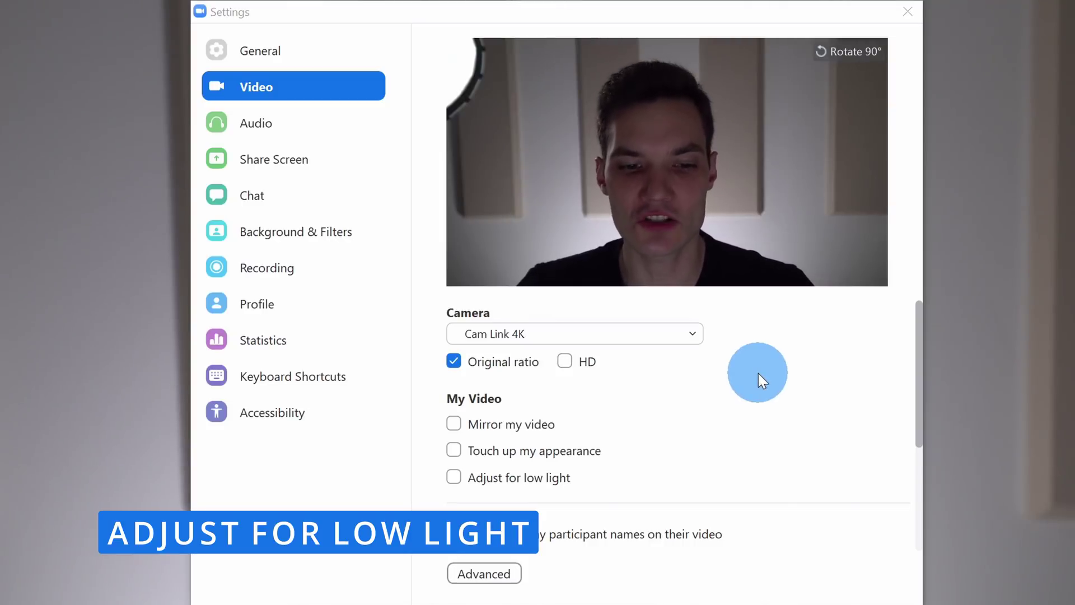
Enable Adjust for low light, compare Auto with a brighter Manual level, and toggle the adjustment to compare the picture
click(454, 477)
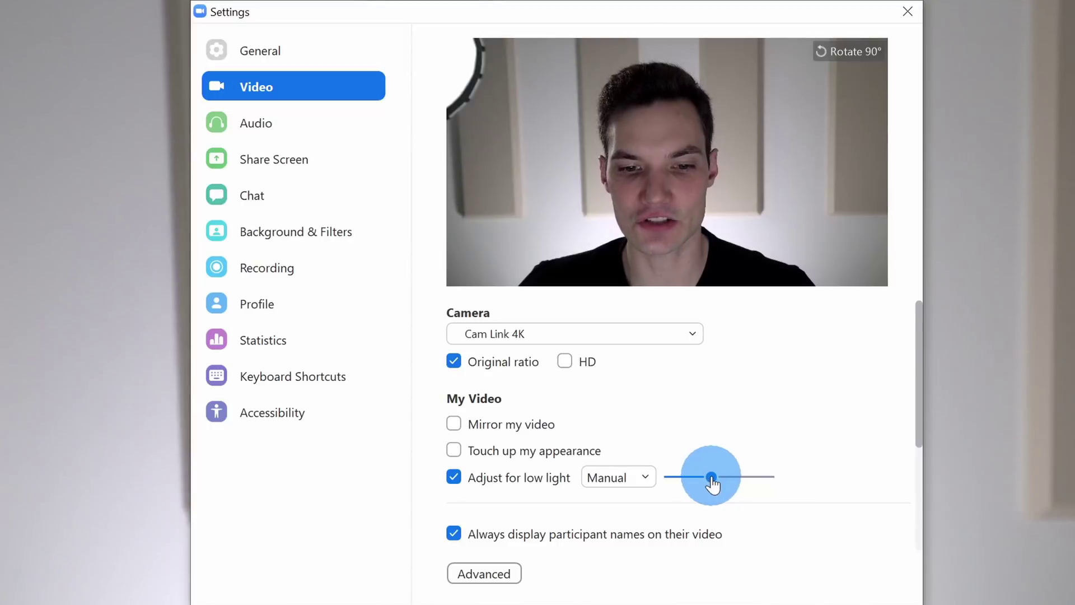
click(643, 481)
click(632, 508)
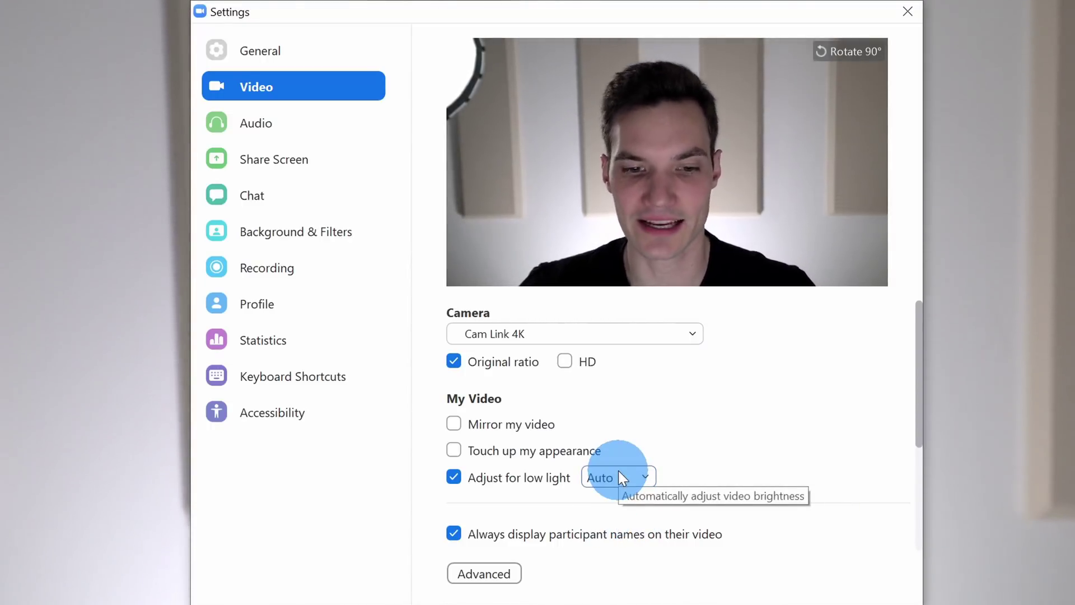
click(619, 477)
click(626, 530)
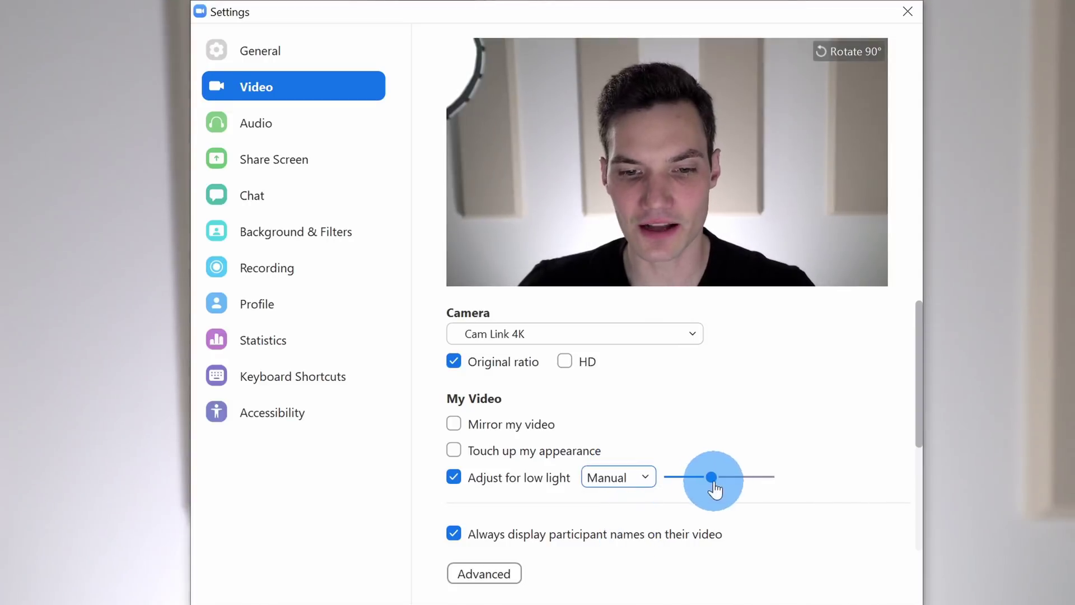
mouse_move(713, 480)
mouse_down()
mouse_move(740, 485)
mouse_move(732, 480)
mouse_up()
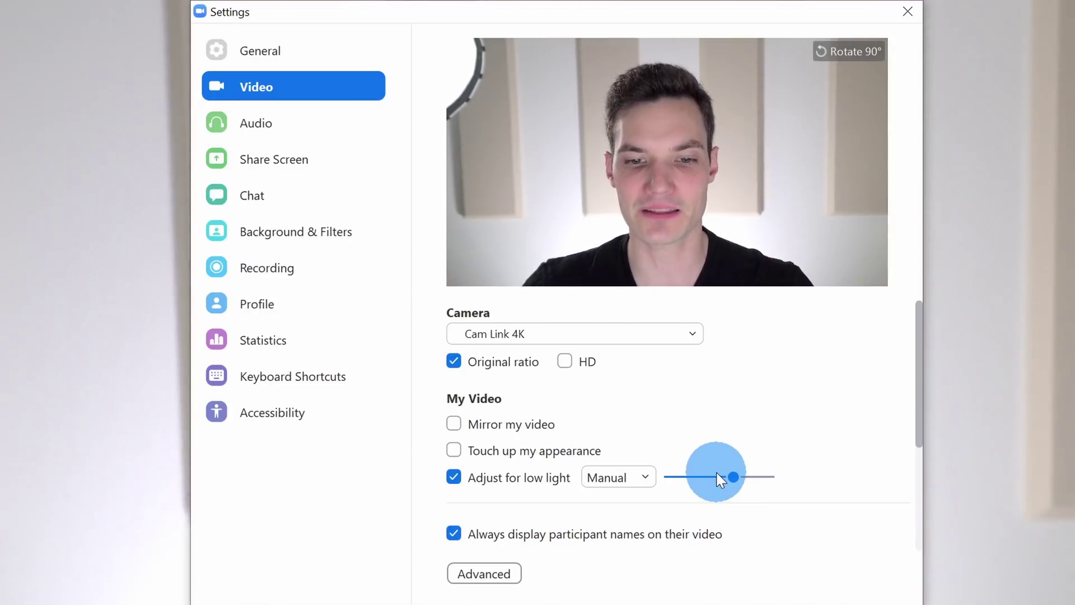
click(453, 478)
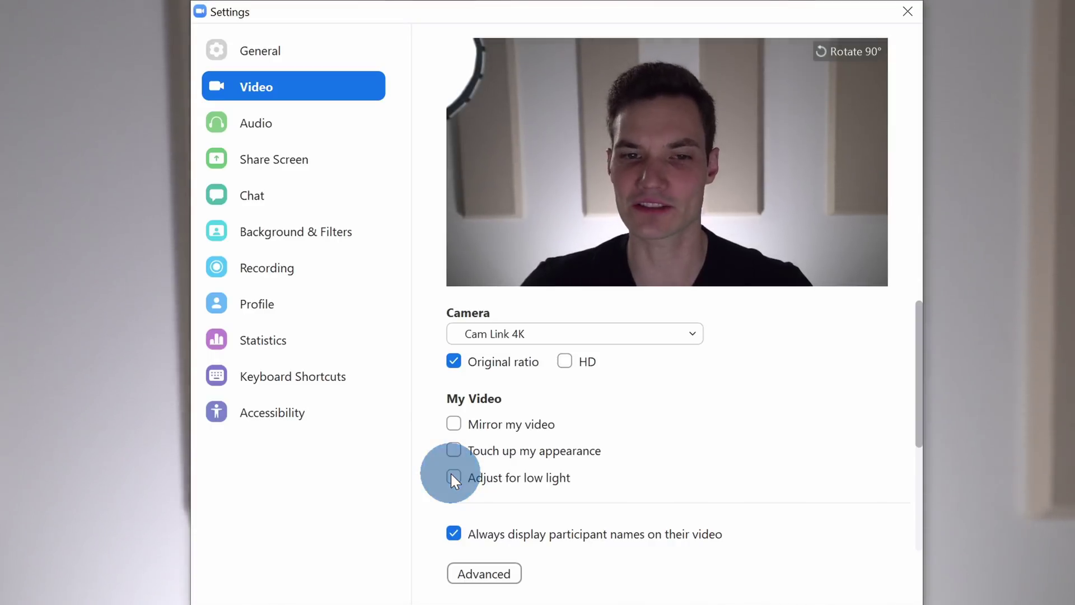
click(452, 477)
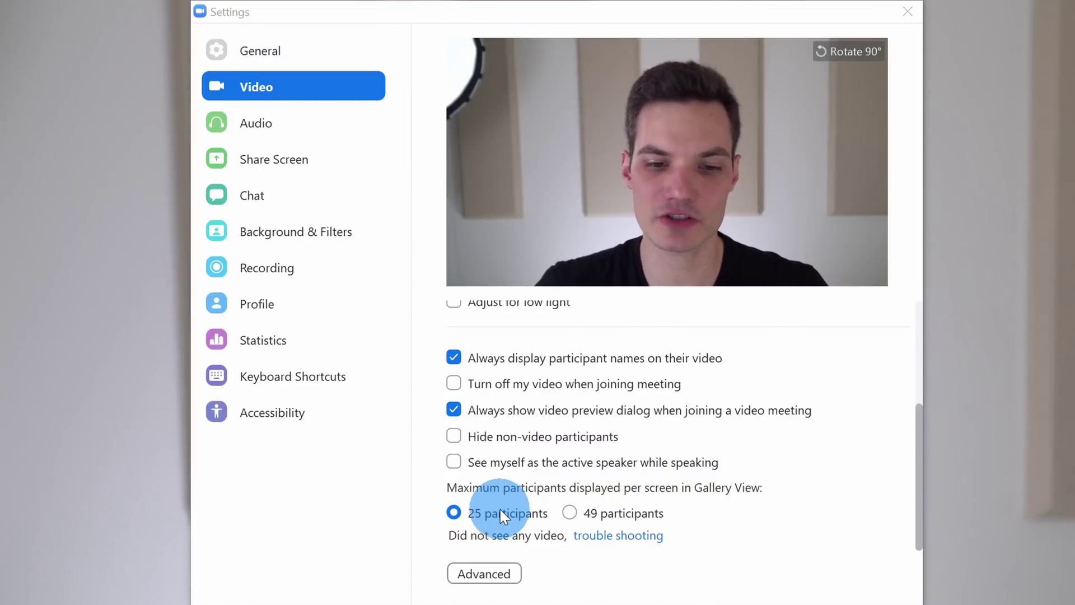
Set the maximum participants displayed per screen in Gallery View to 49
click(571, 512)
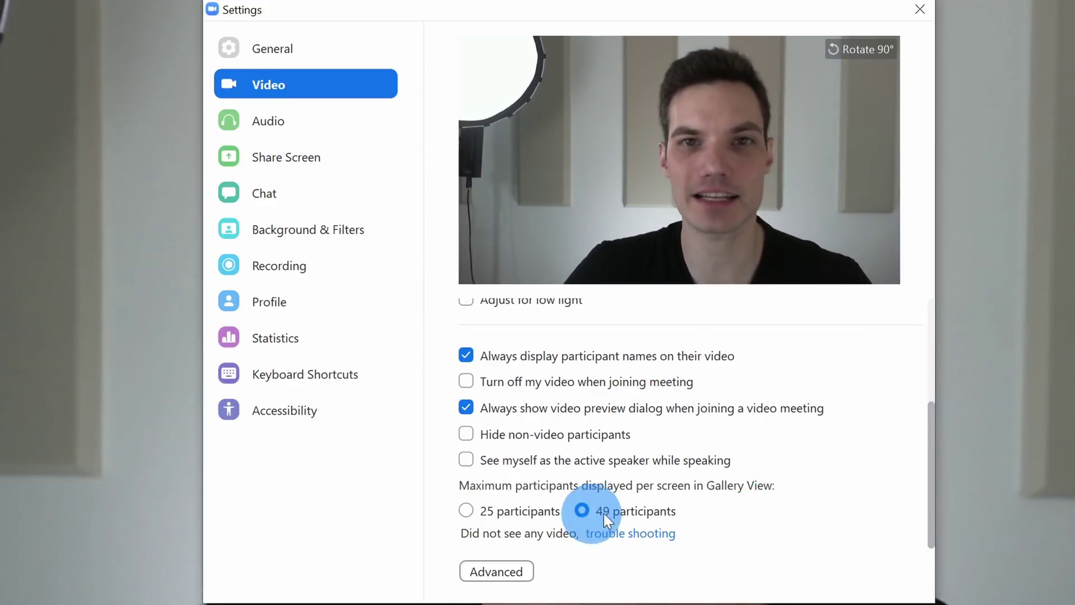
Open the video filters in the Background & Filters settings and try color filters, including Boost and Cream
click(359, 234)
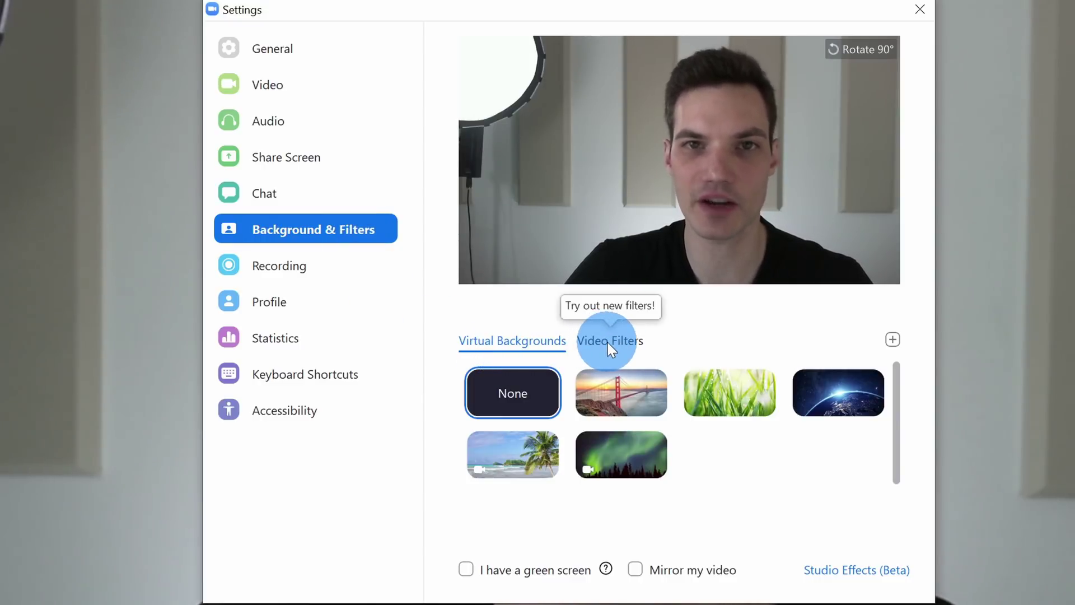
click(637, 343)
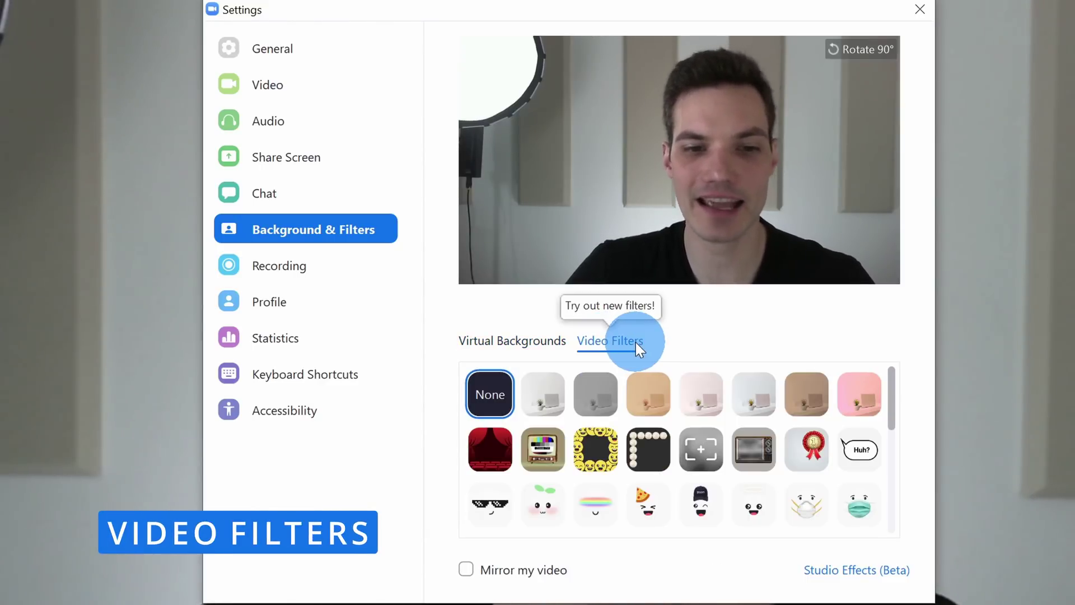
click(541, 397)
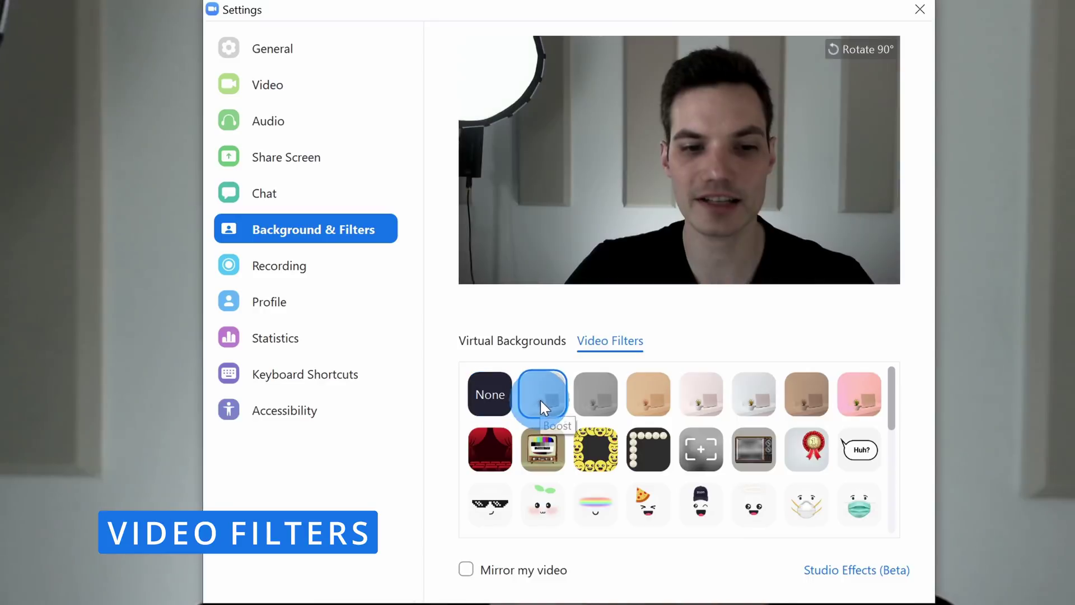
click(639, 397)
click(688, 395)
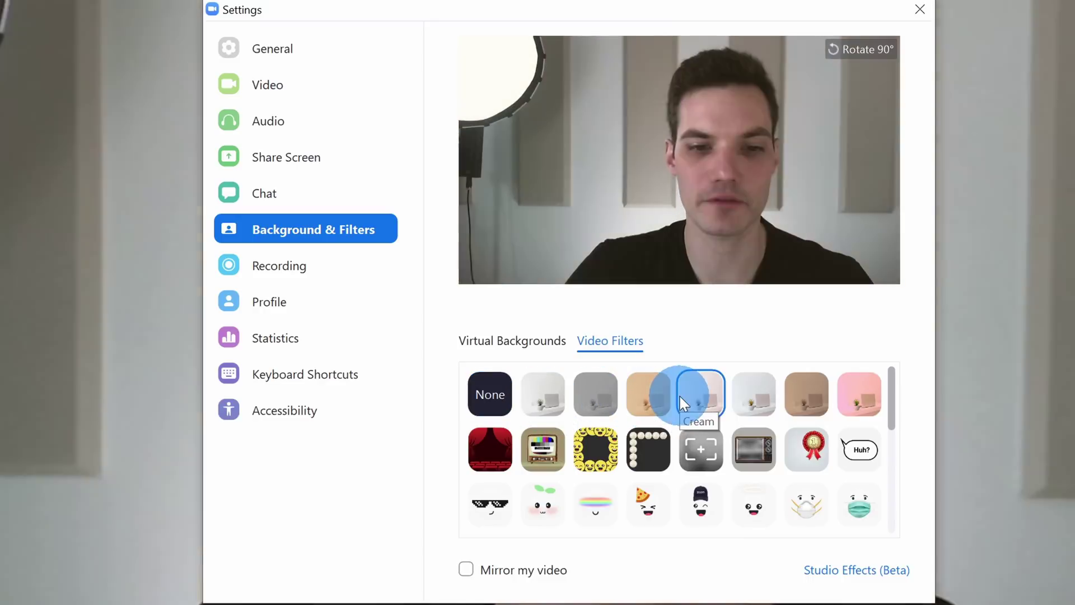
Try several frame filters on the video, including Pearlfection and Analog mini TV
click(680, 452)
click(660, 458)
click(604, 455)
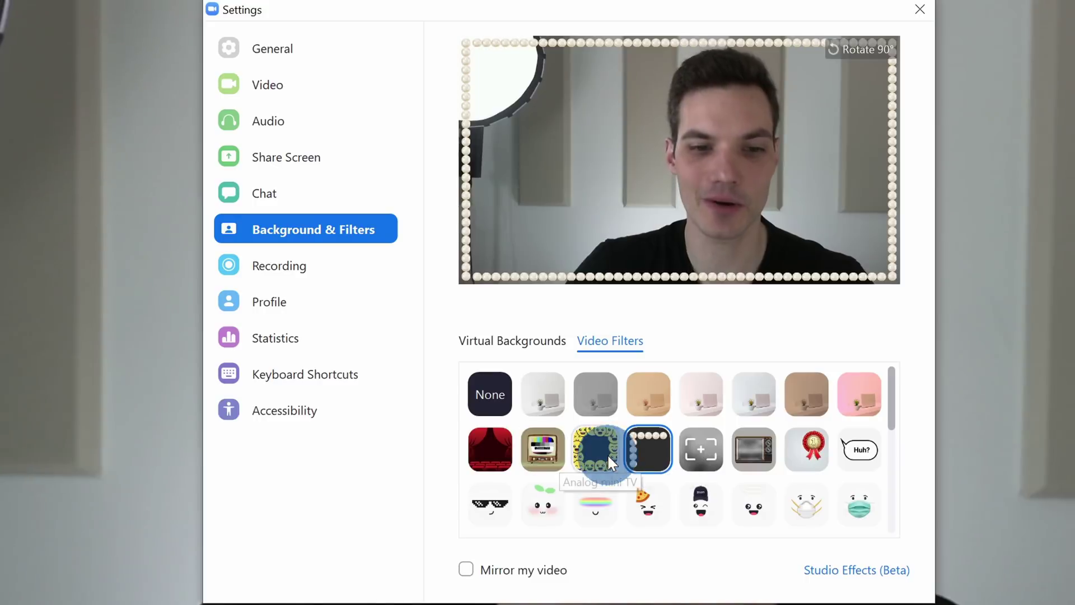
click(541, 456)
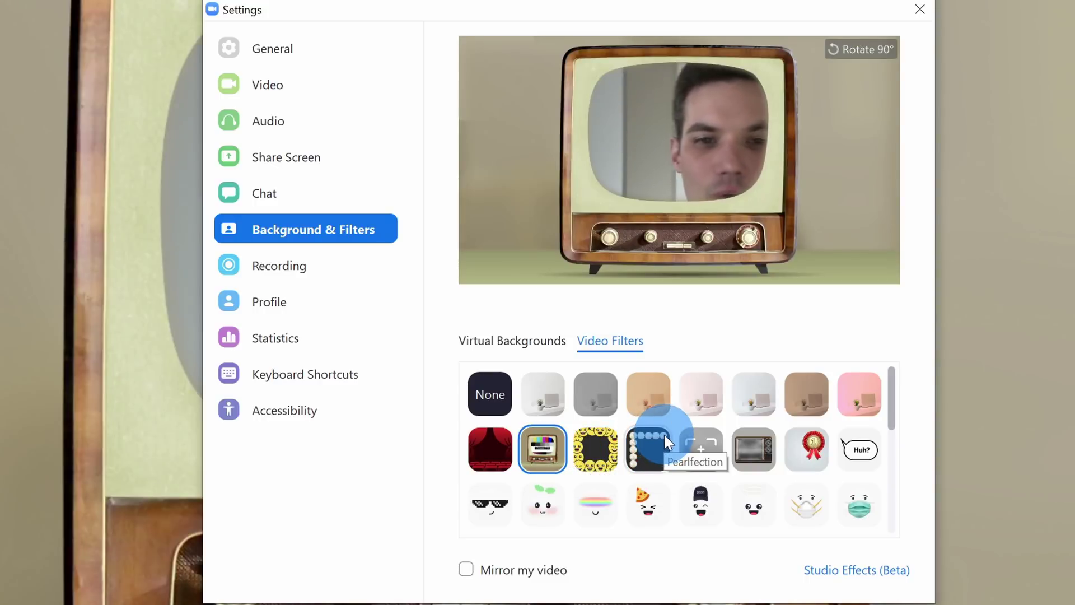
Apply the Head Chef video filter
scroll(728, 423, down, 2)
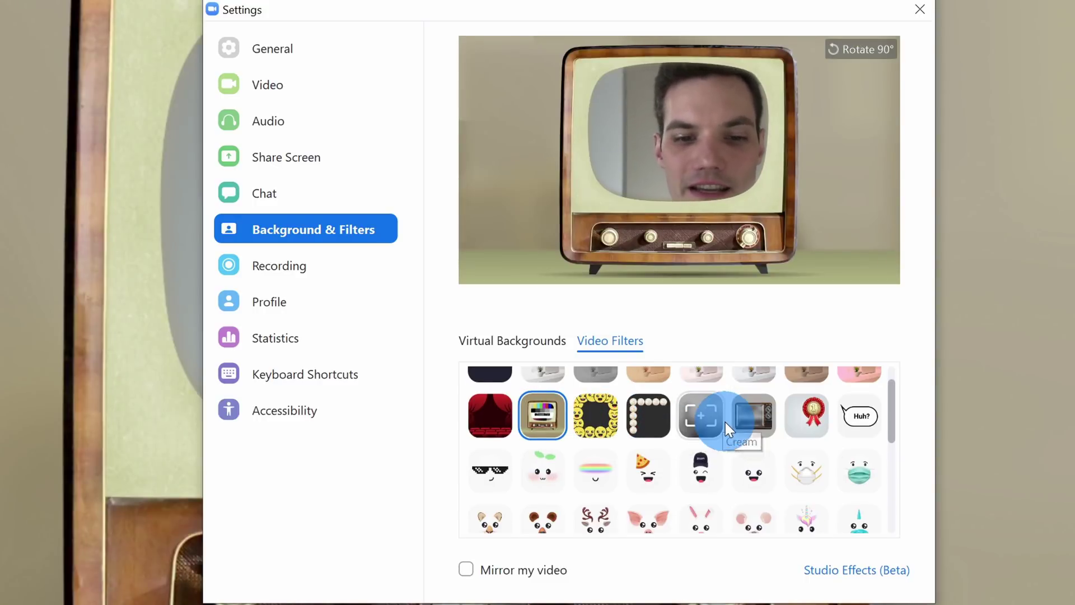
scroll(726, 429, down, 4)
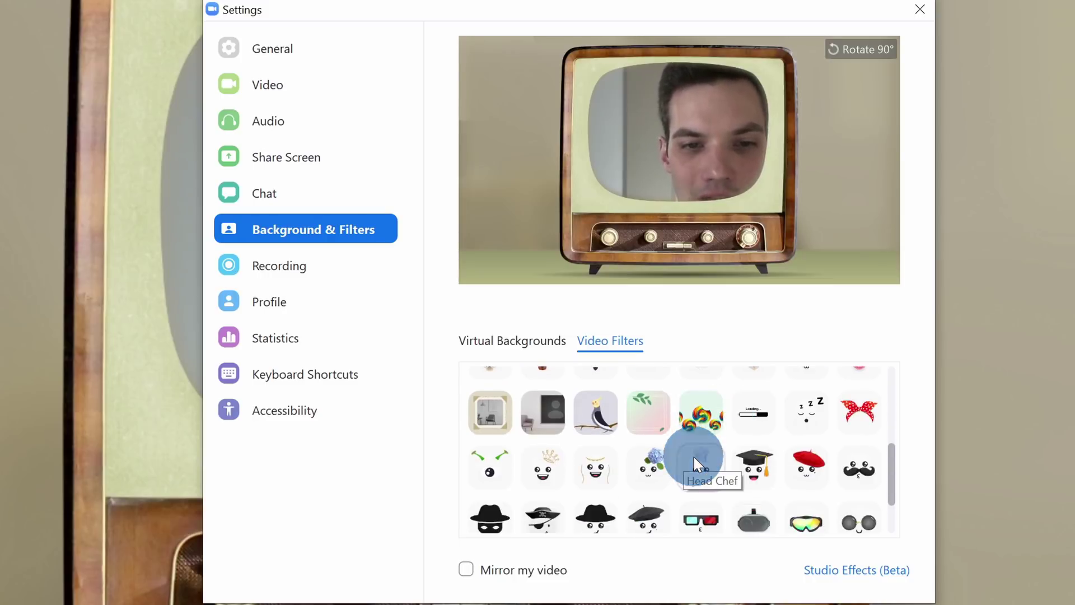
click(695, 456)
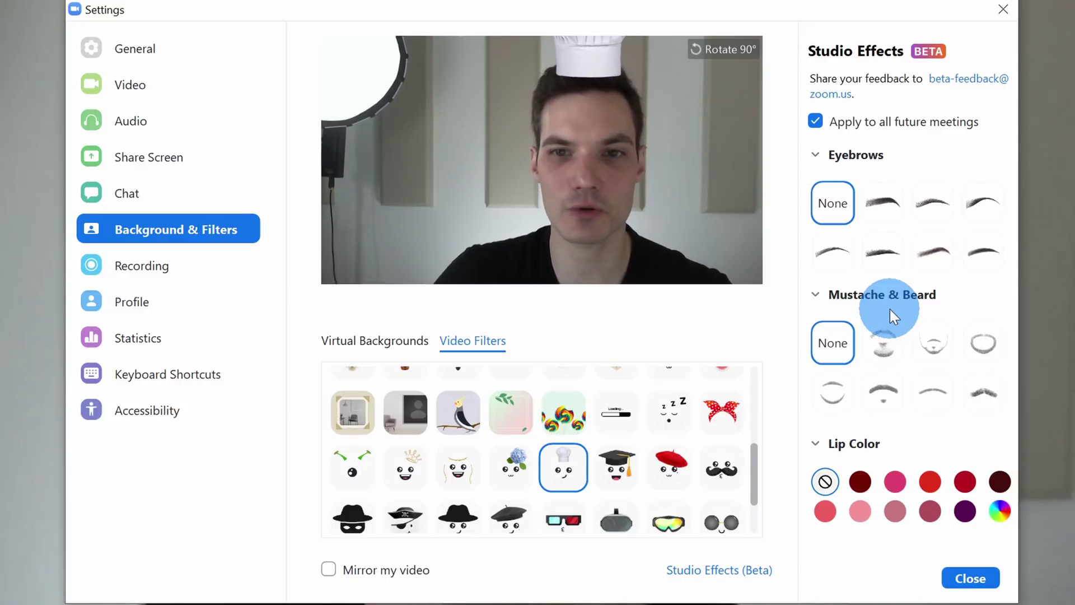
In Studio Effects, apply the first eyebrow style, the first mustache and beard style, and a bright red lip color
click(879, 200)
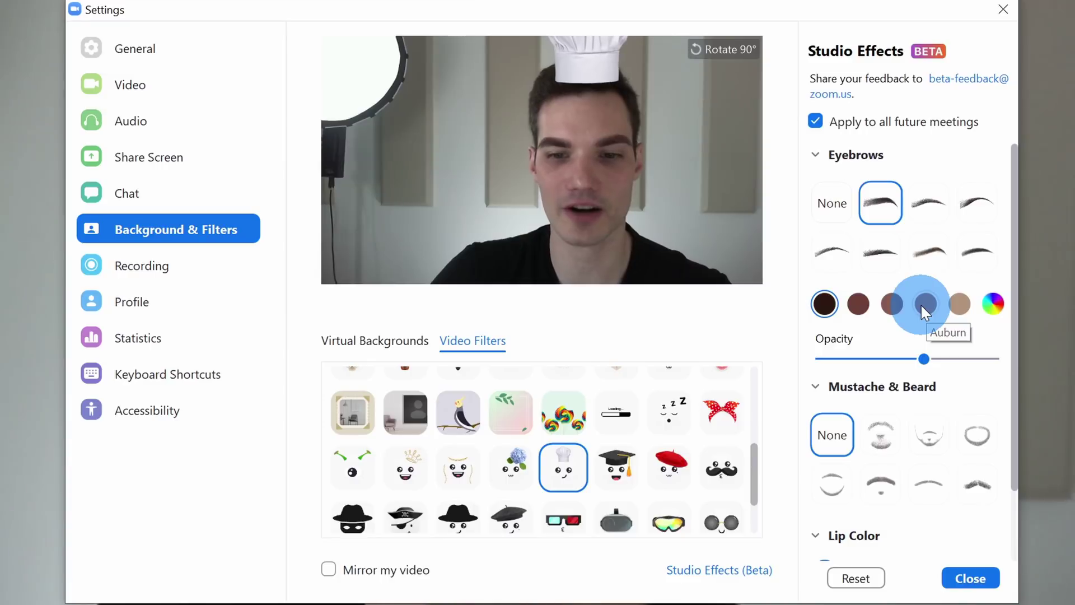
click(884, 439)
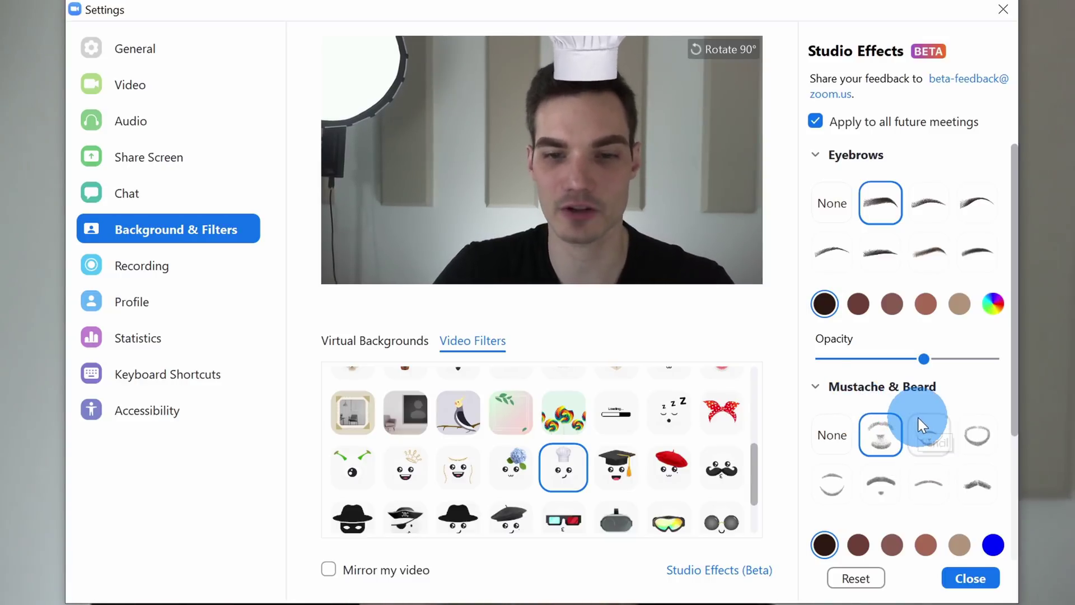
scroll(916, 412, down, 3)
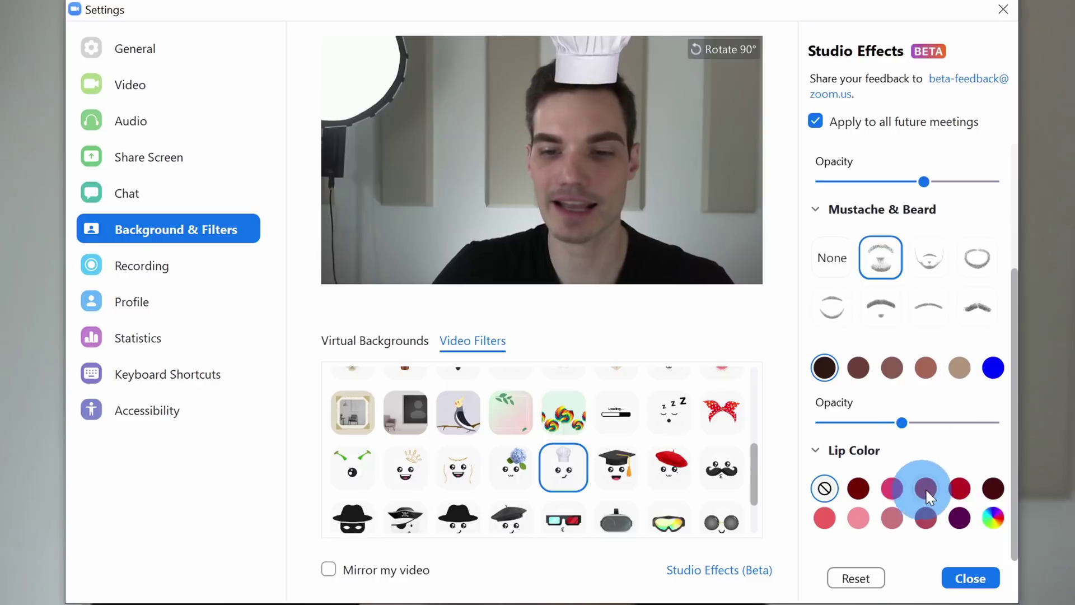
click(927, 487)
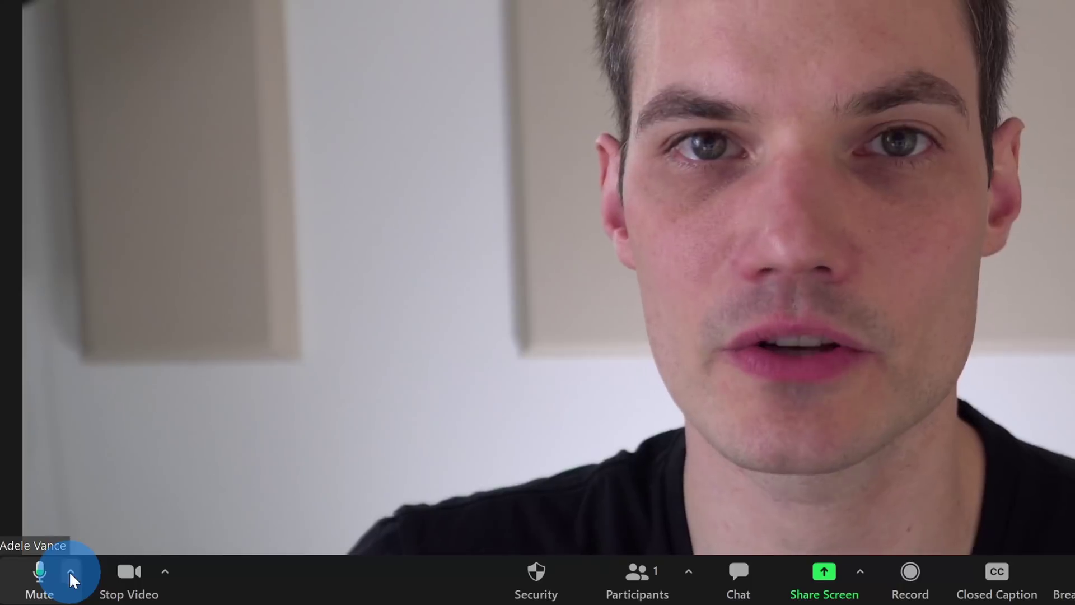
Open the audio settings from within the meeting and try the High level for Suppress background noise
click(70, 572)
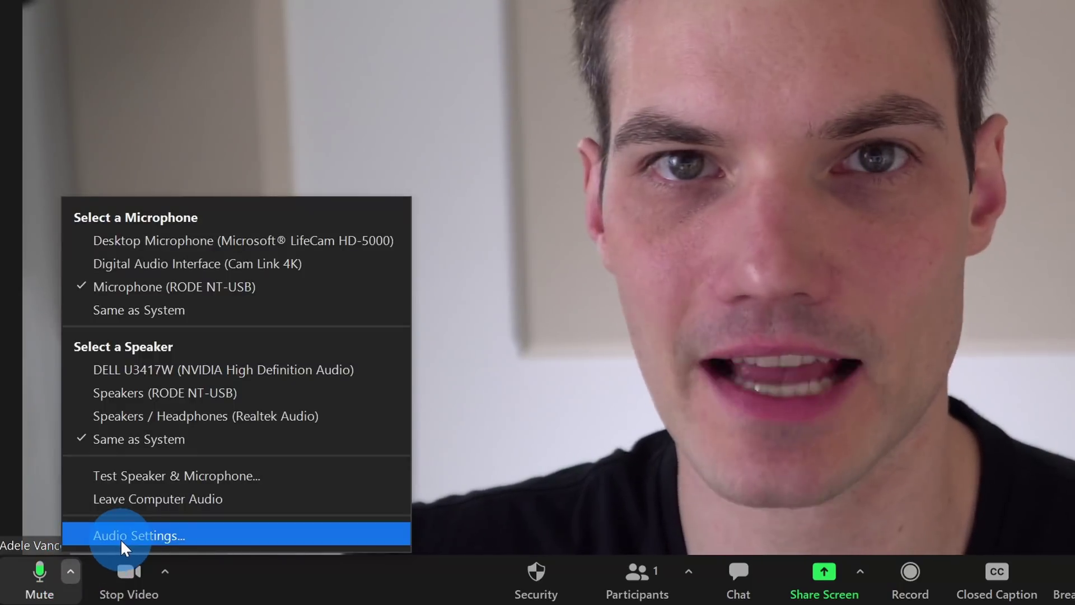
click(121, 539)
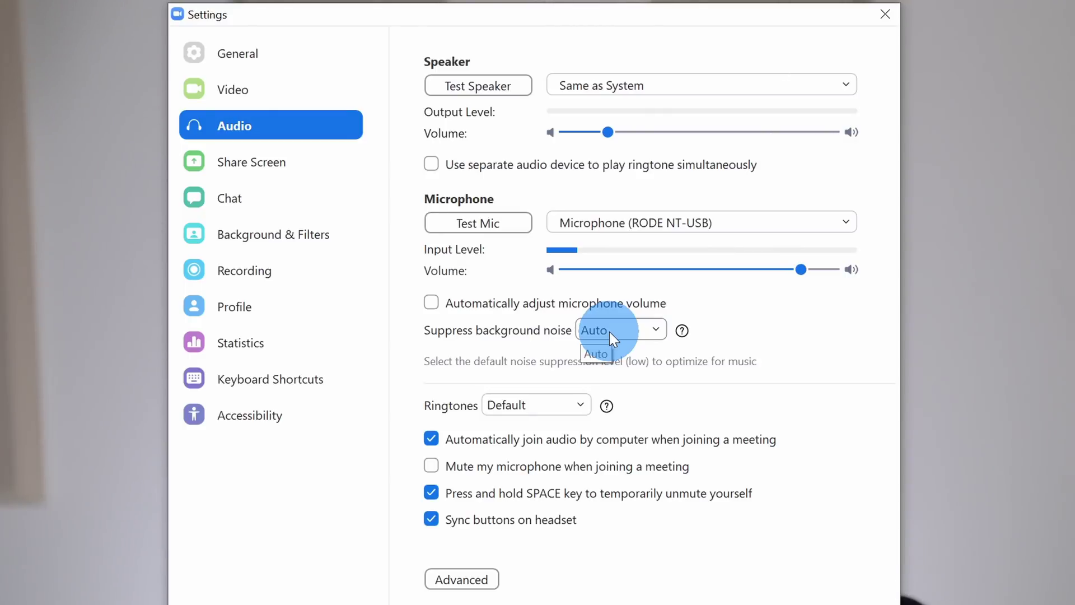
click(607, 329)
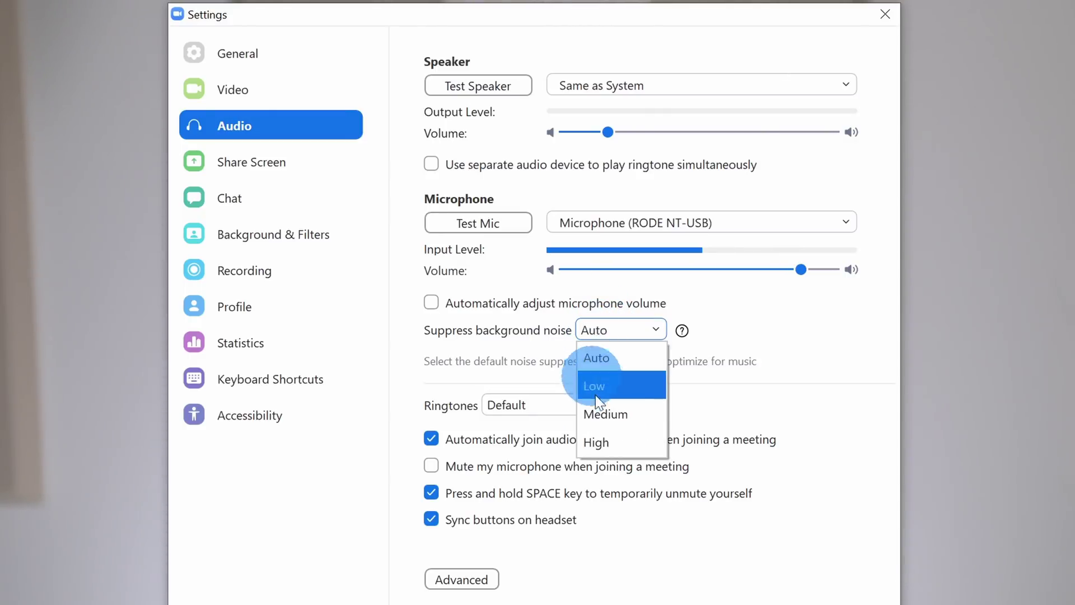
click(623, 442)
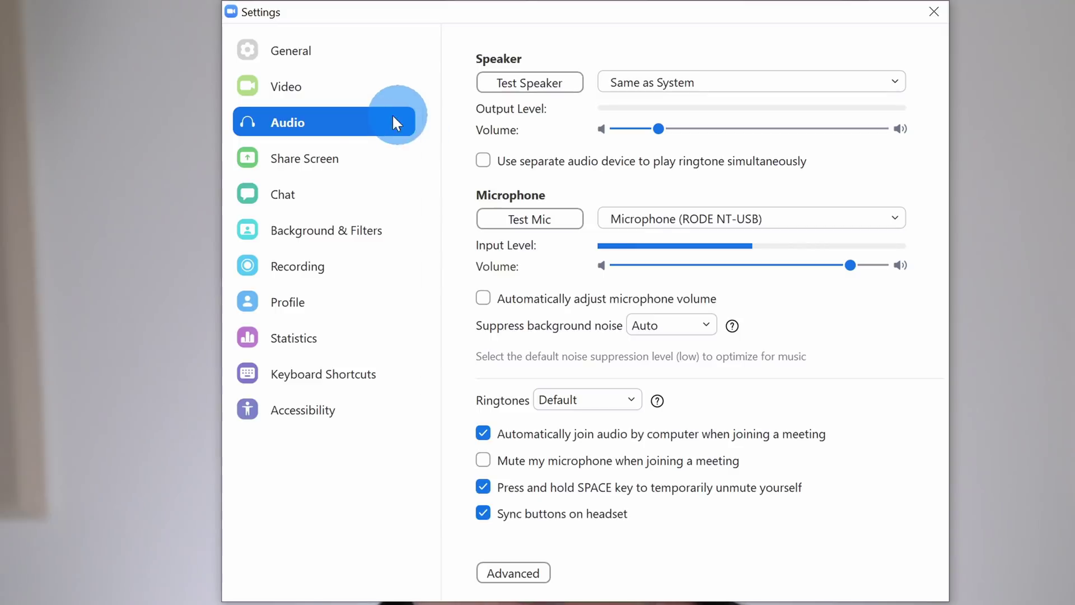
Browse the available ringtones and preview Discotheque without changing the selected ringtone
click(614, 400)
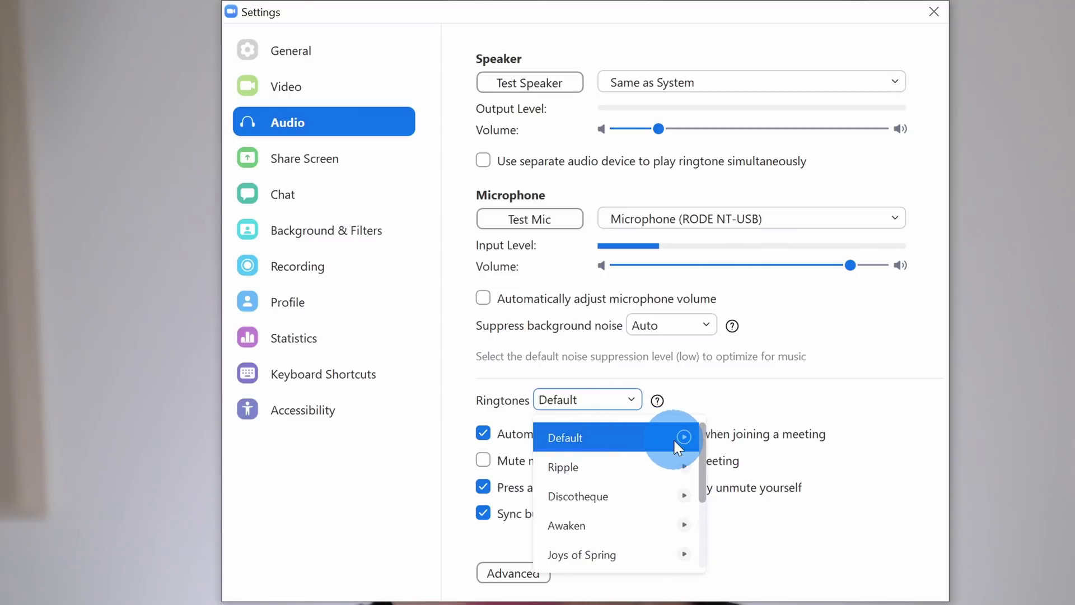
drag(700, 442, 702, 418)
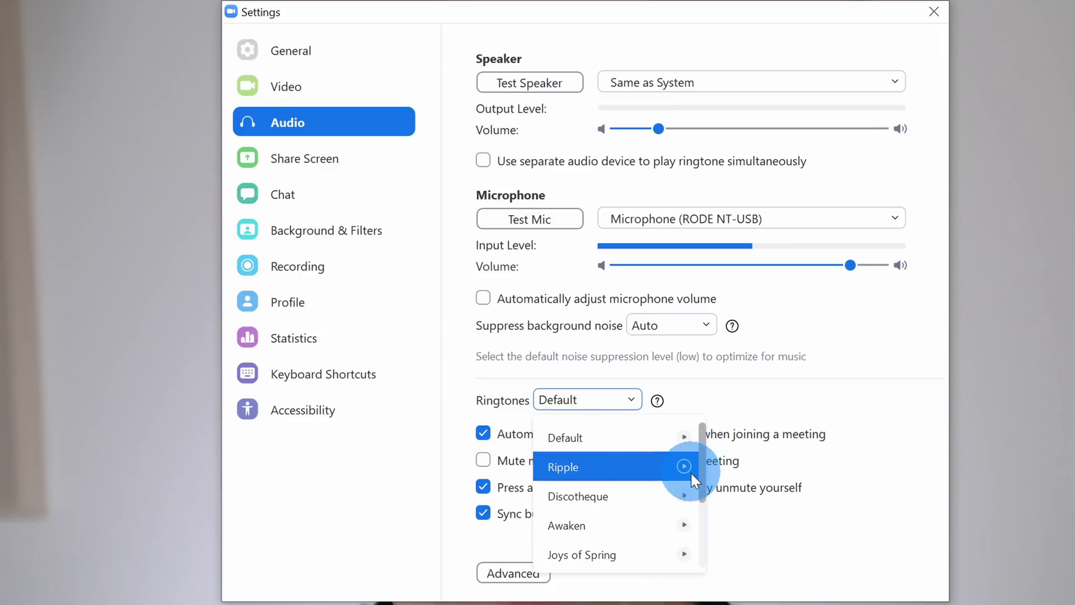
click(684, 496)
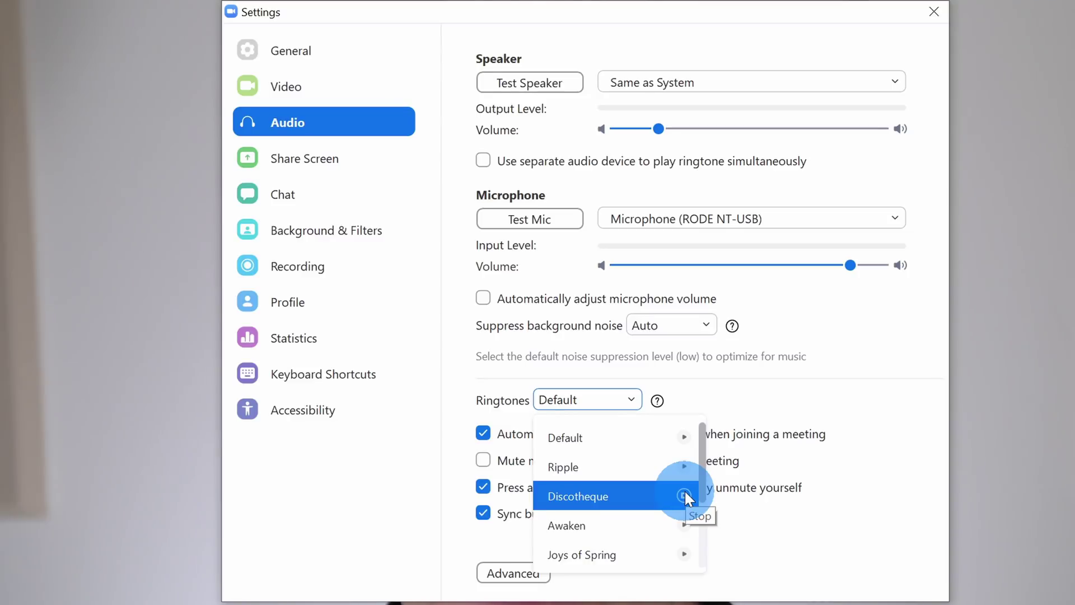
click(781, 336)
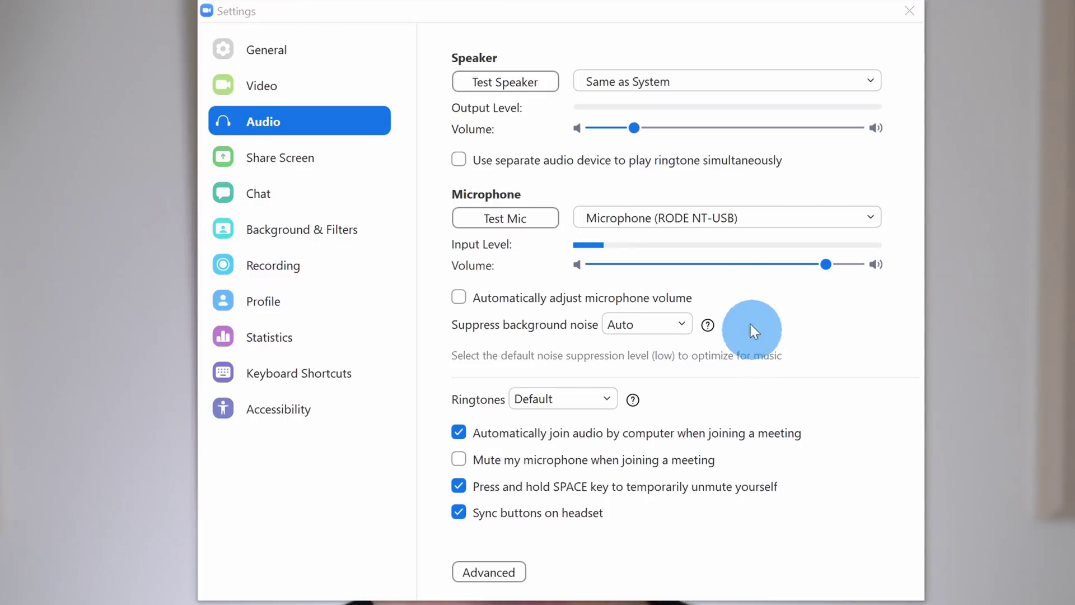
Enable the in-meeting "Enable Original Sound" option in the advanced audio settings and open the Original Sound options in the meeting
click(489, 572)
drag(577, 7, 584, 37)
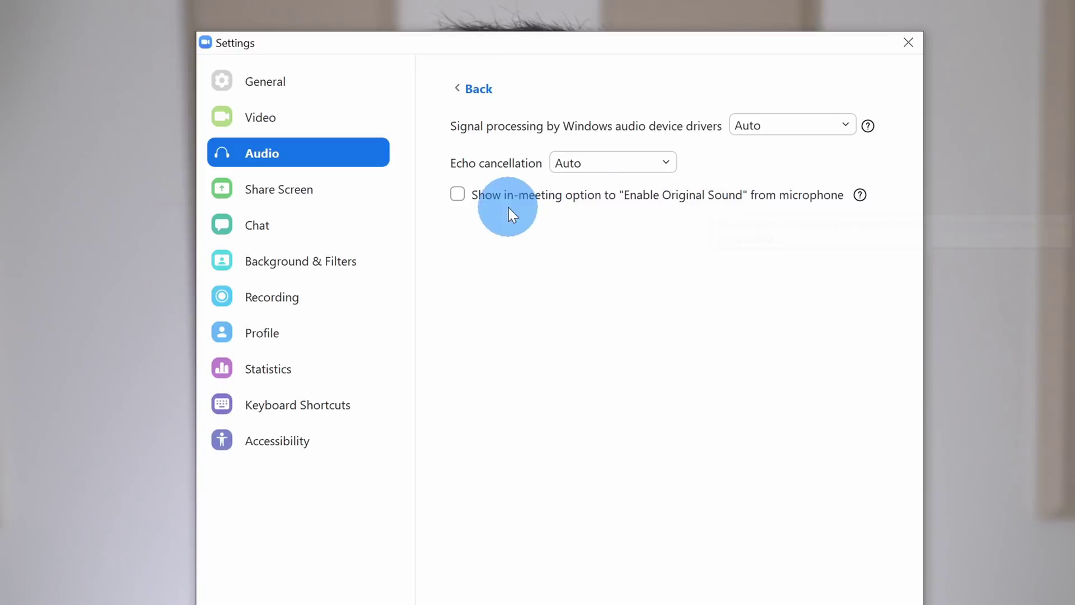
click(456, 193)
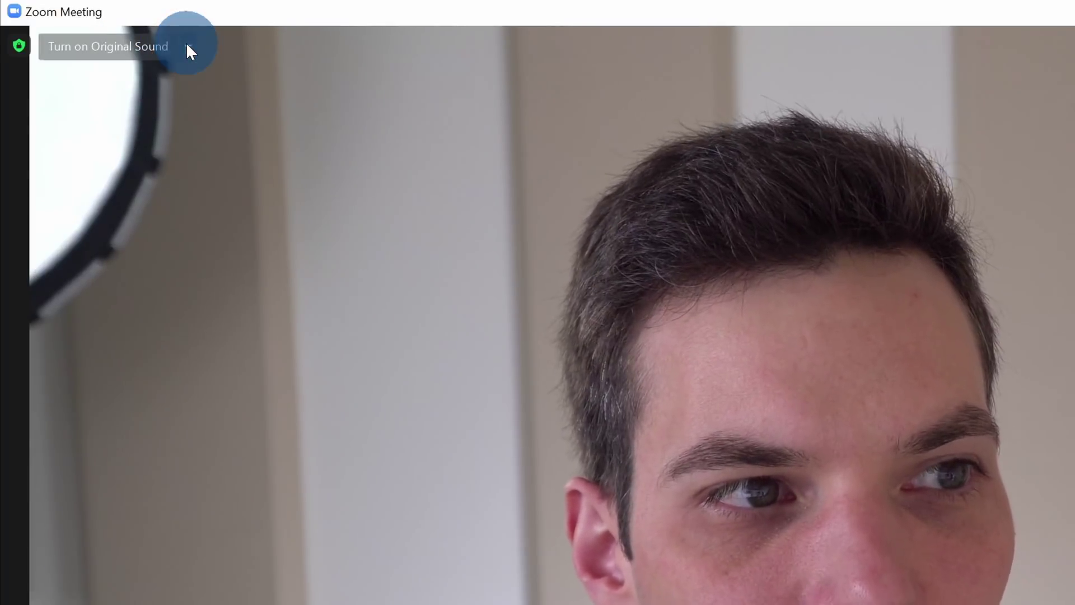
click(187, 45)
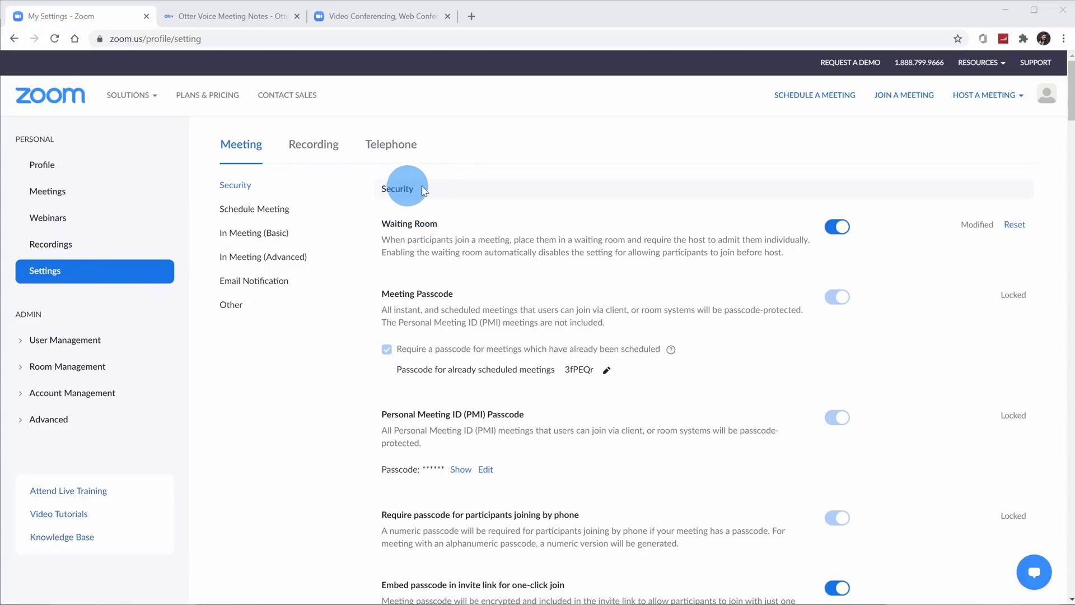
In the Zoom web portal's meeting security settings, set the default encryption type to End-to-end encryption and save it
scroll(765, 185, down, 7)
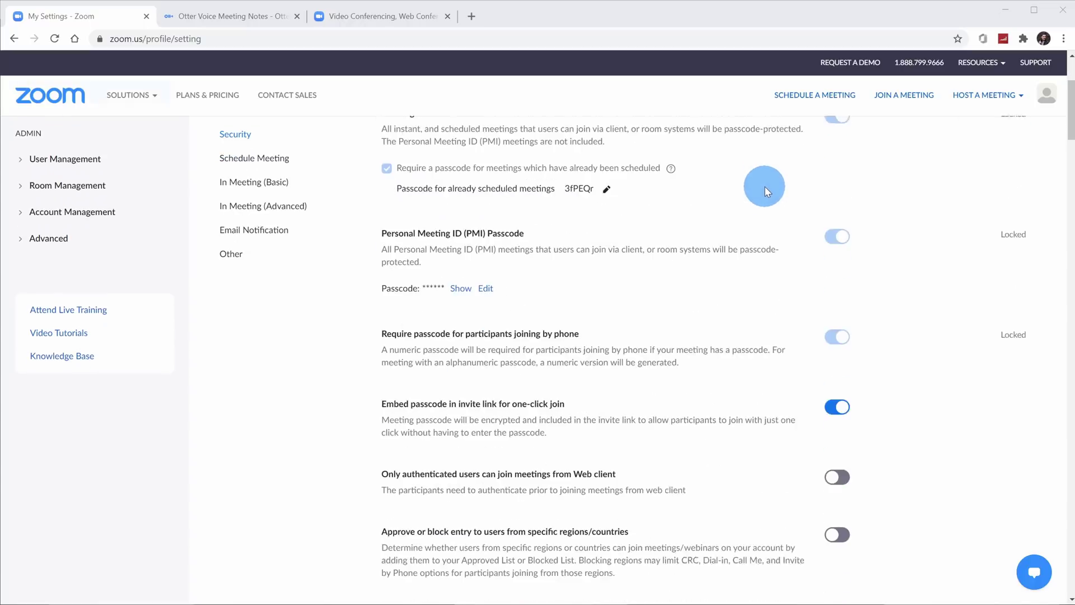
scroll(750, 184, down, 1)
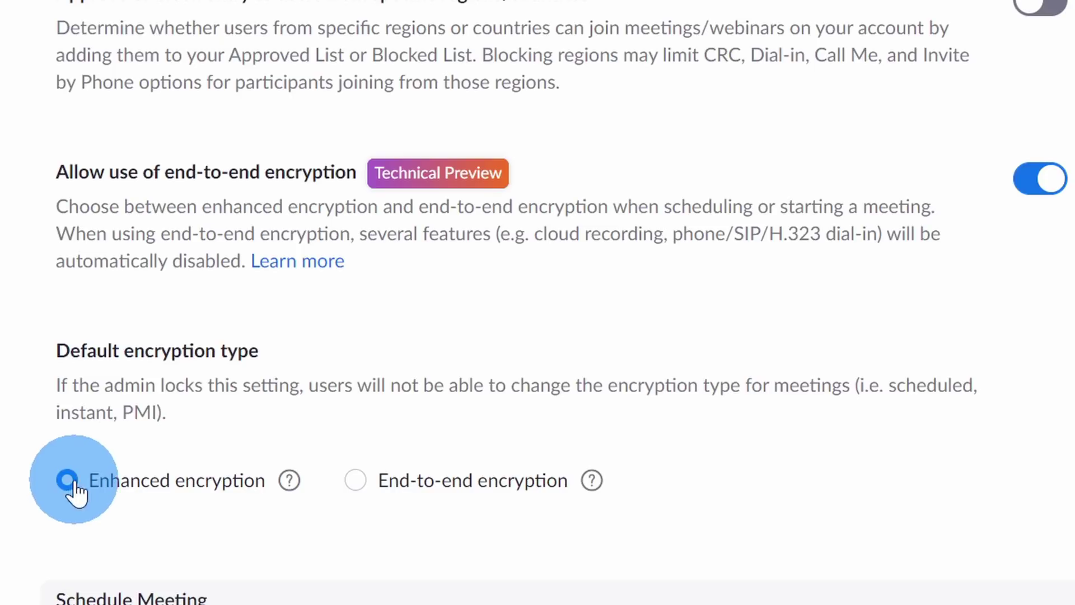
click(357, 482)
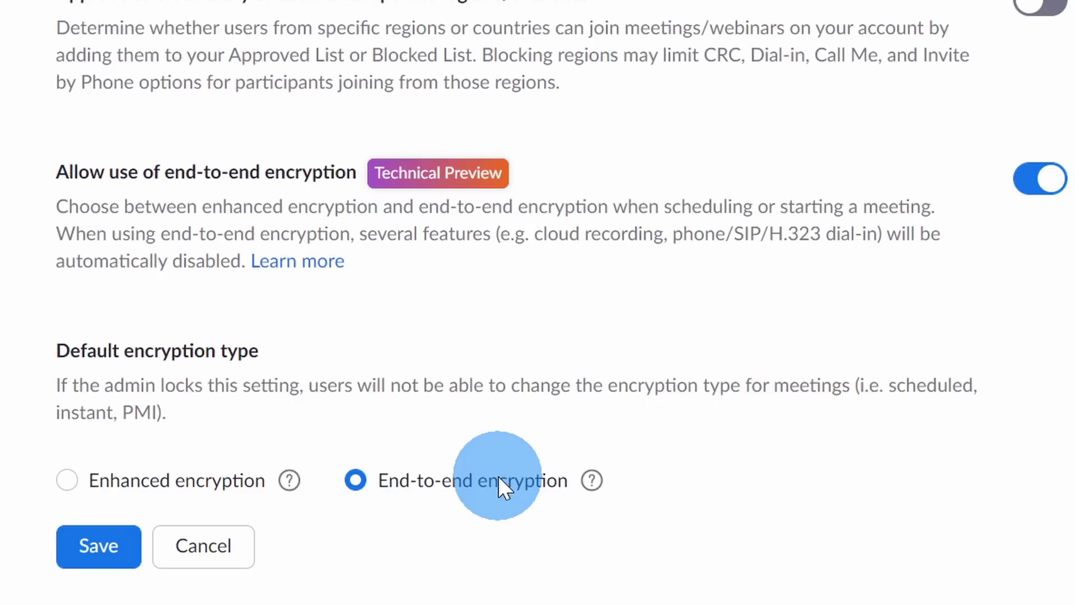
click(99, 546)
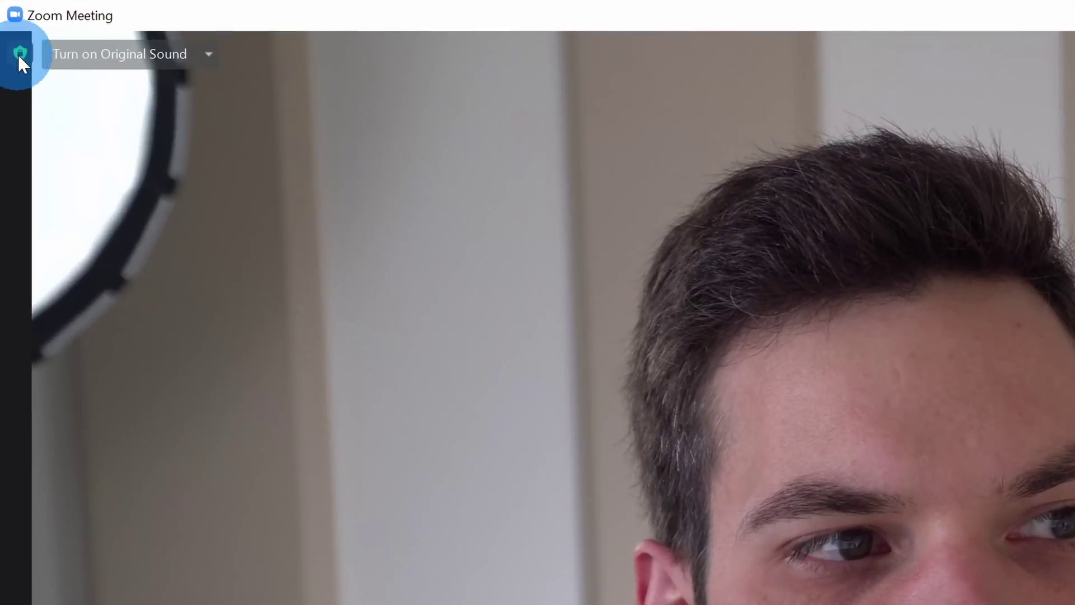
Switch to the Zoom meeting, view its meeting information, and open the verification of its encryption
click(12, 32)
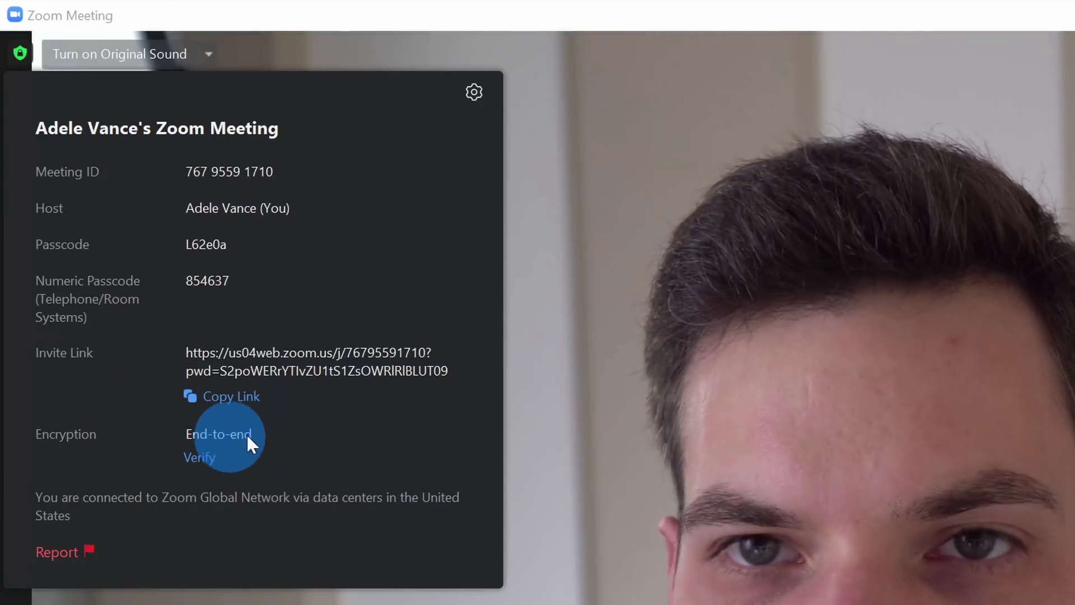
click(203, 458)
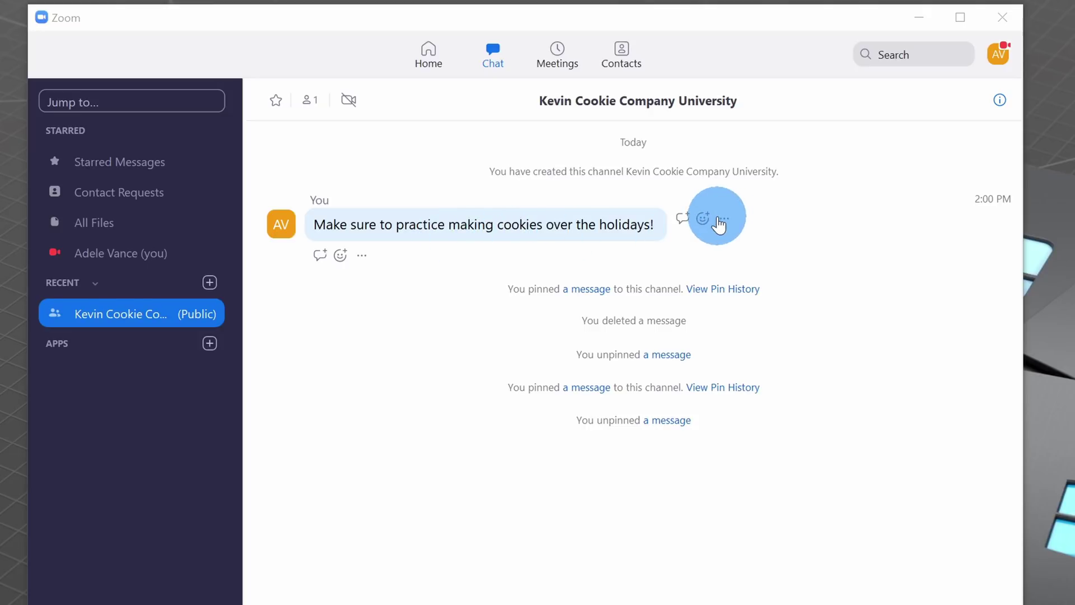
Pin the message about practicing making cookies for everyone in the Kevin Cookie Company University channel
click(726, 220)
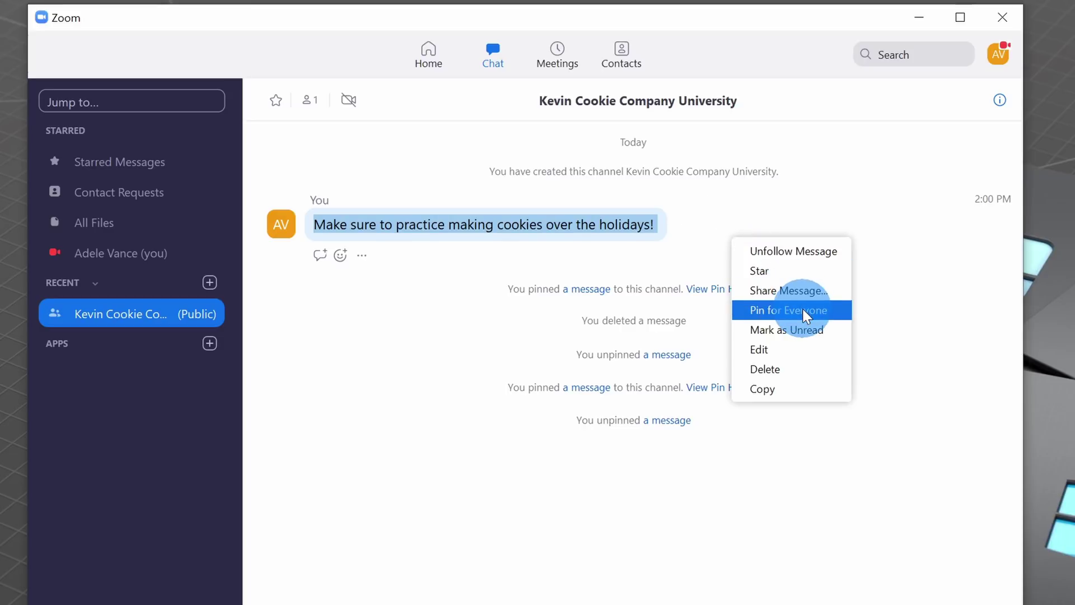
click(802, 309)
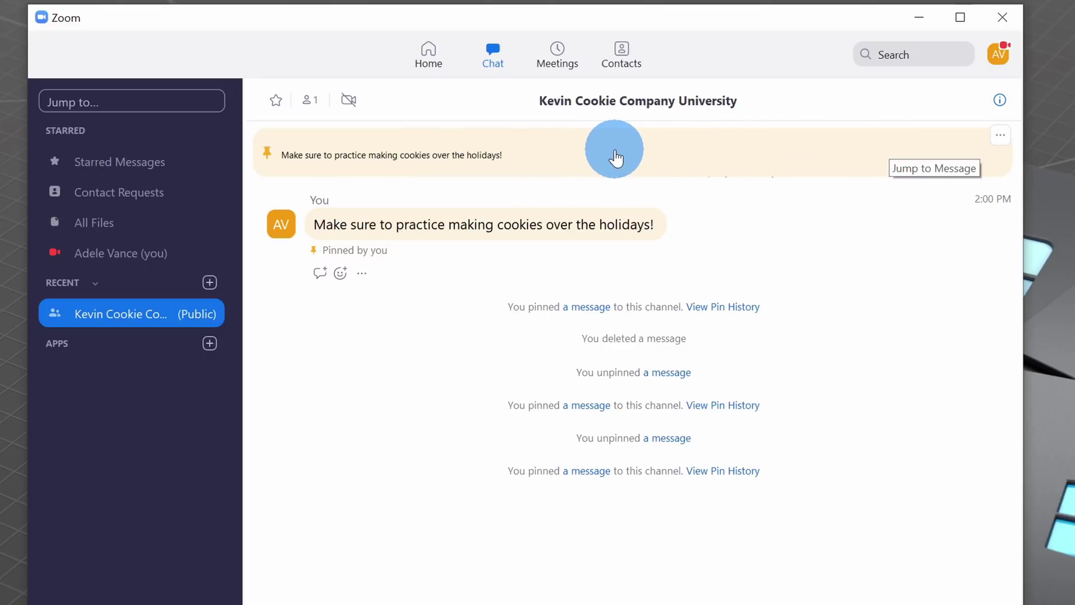
Open the options for the pinned message about practicing making cookies
click(722, 220)
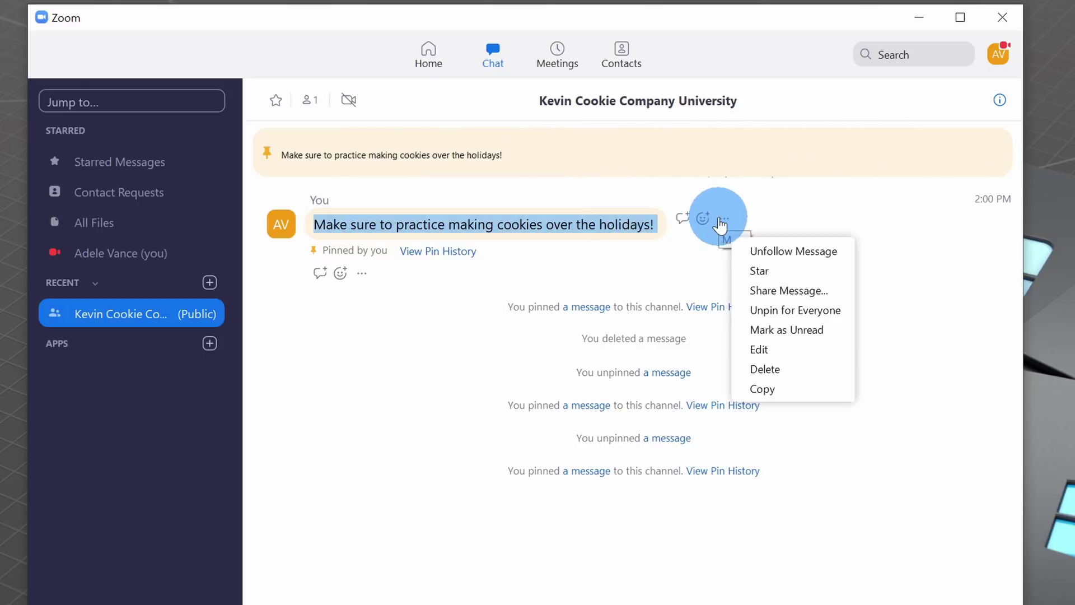